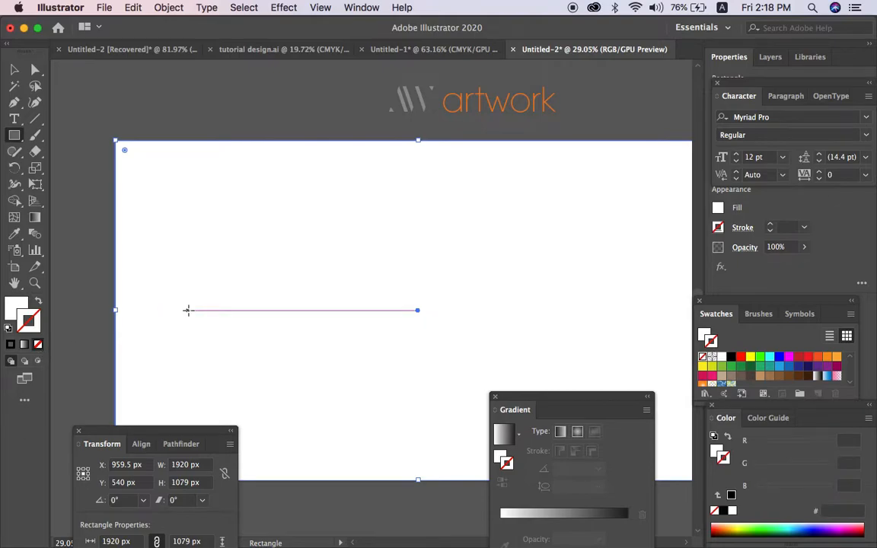
Give the background rectangle a gradient fill with no stroke and set the gradient's starting colour to RGB yellow FEE510
left_click(39, 302)
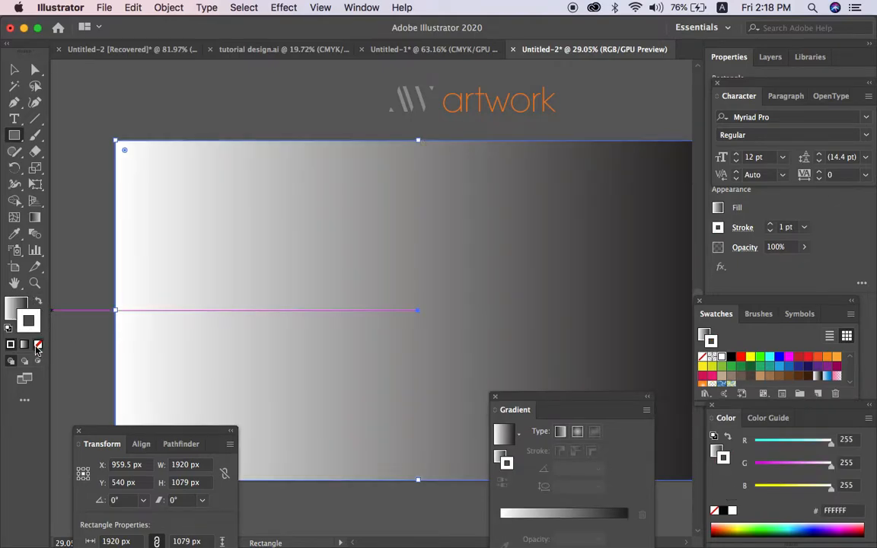
key("v")
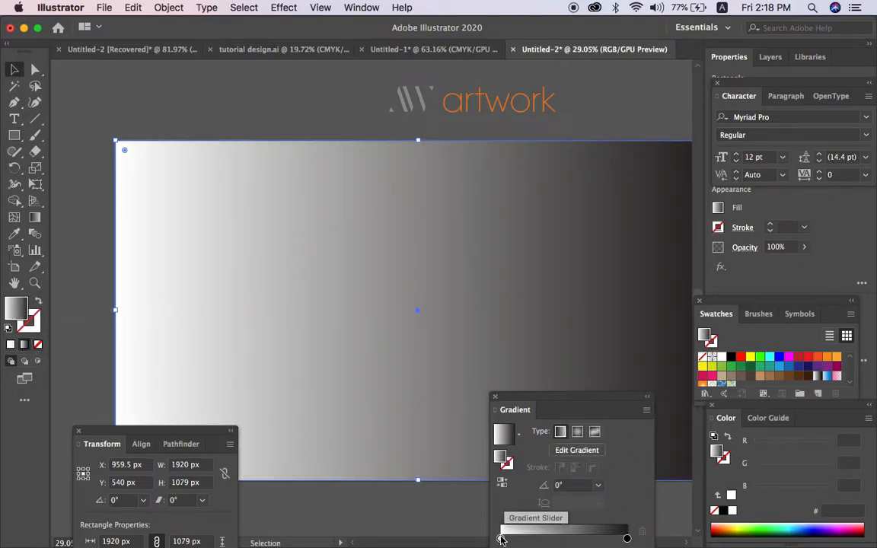
double_click(500, 537)
left_click(625, 376)
left_click(652, 424)
left_click_drag(514, 448, 590, 448)
left_click_drag(513, 428, 583, 434)
left_click(626, 376)
left_click(654, 399)
Switch the gradient's end stop from grayscale to RGB and set it to orange FF7400
double_click(626, 539)
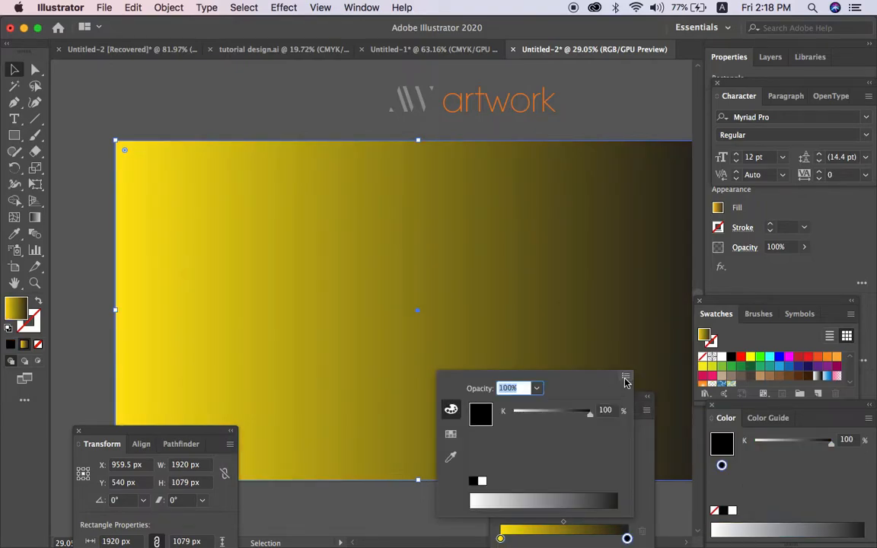
left_click(625, 376)
left_click(654, 345)
left_click(589, 434)
left_click(547, 413)
left_click_drag(588, 436, 499, 466)
left_click_drag(547, 414, 596, 414)
left_click_drag(551, 437, 548, 435)
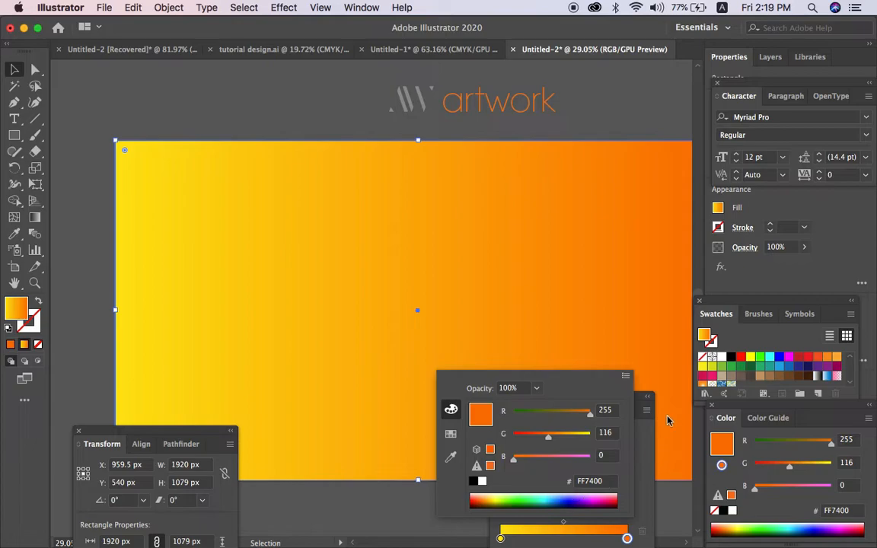
left_click(647, 461)
Make the background gradient radial and set its inner colour to amber FEBE10
left_click(577, 433)
scroll(472, 291, "down", 3)
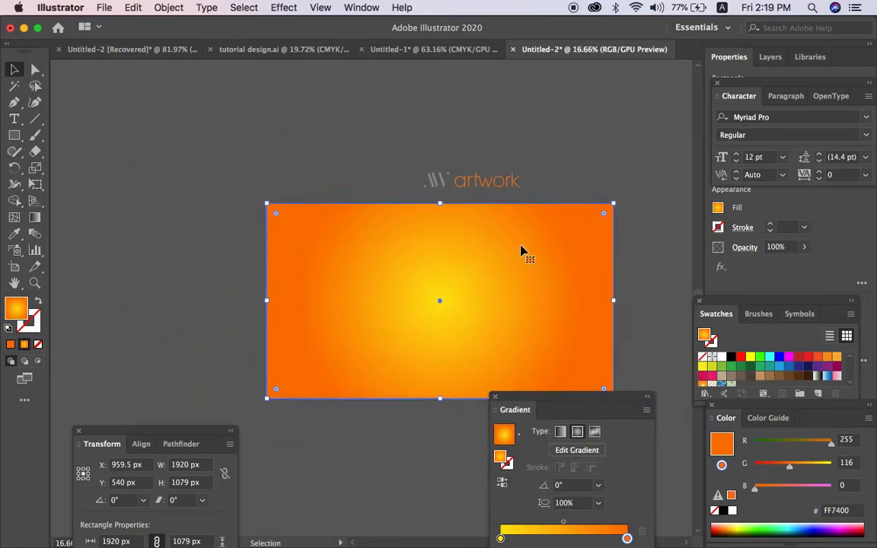
double_click(500, 538)
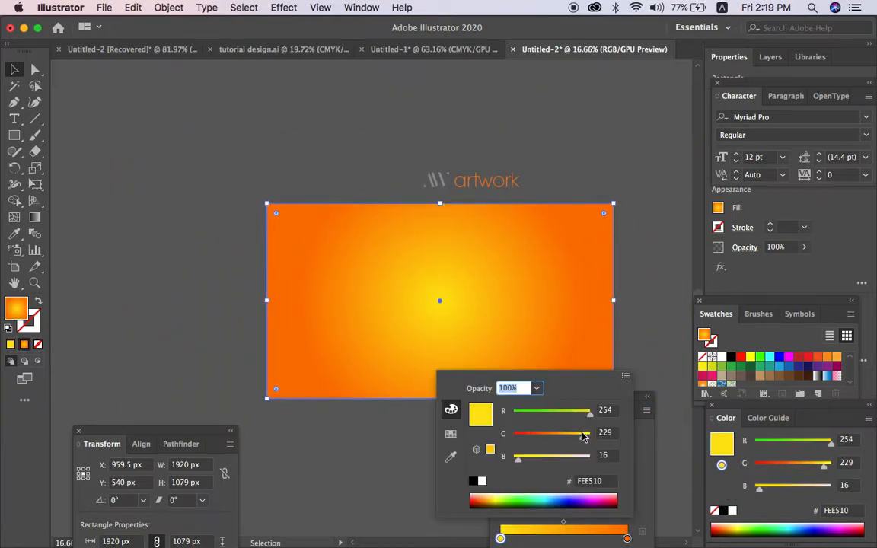
left_click_drag(575, 440, 570, 440)
left_click(655, 280)
left_click(655, 280)
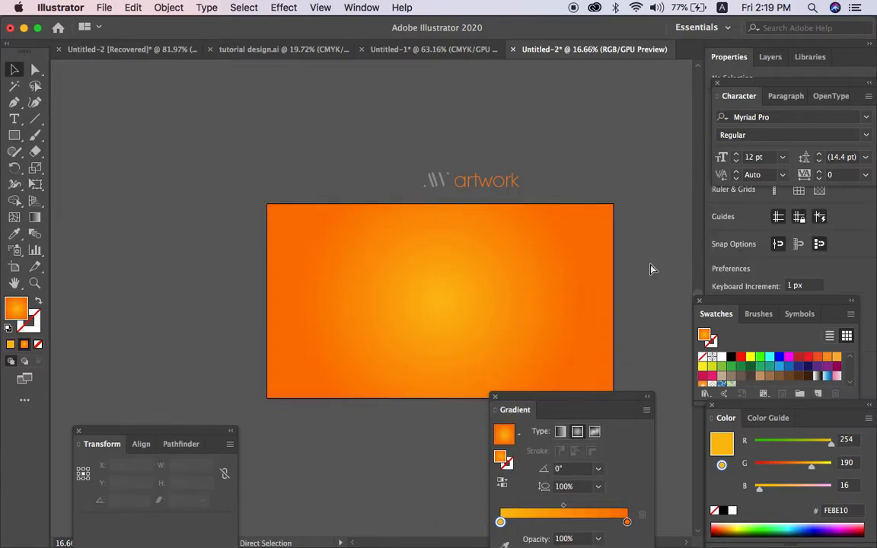
Open female-fashion-model-png-5.png from the Desktop, copy the model image and paste it into the banner document
key("super+o")
left_click(343, 143)
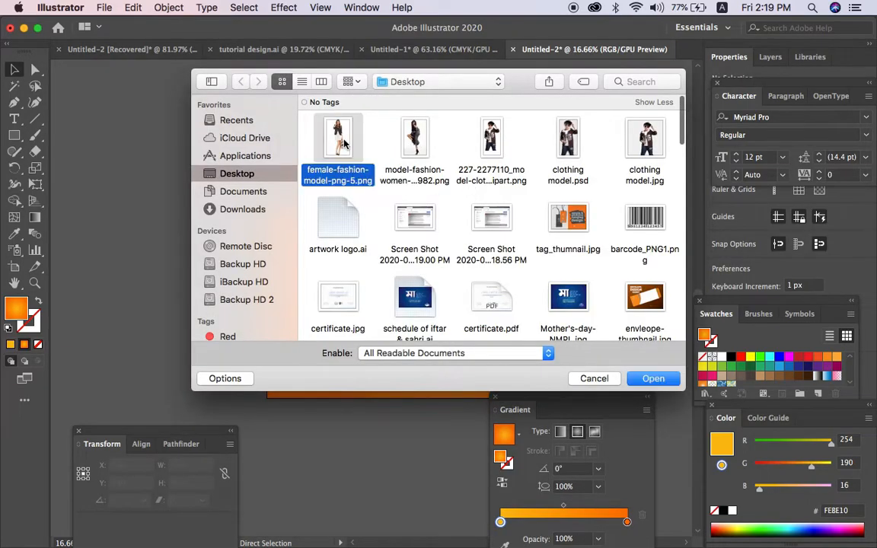
left_click(655, 379)
left_click(505, 288)
key("super+w")
left_click(444, 312)
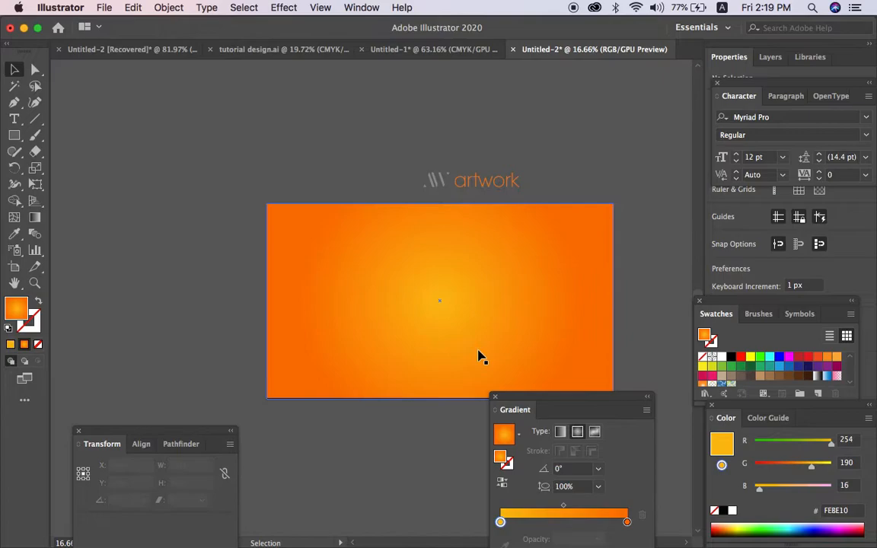
key("super+v")
Place the model image near the middle of the banner, at about X 984 px and Y 540 px
scroll(478, 357, "down", 1)
left_click_drag(379, 319, 451, 316)
left_click(434, 429)
left_click(488, 347)
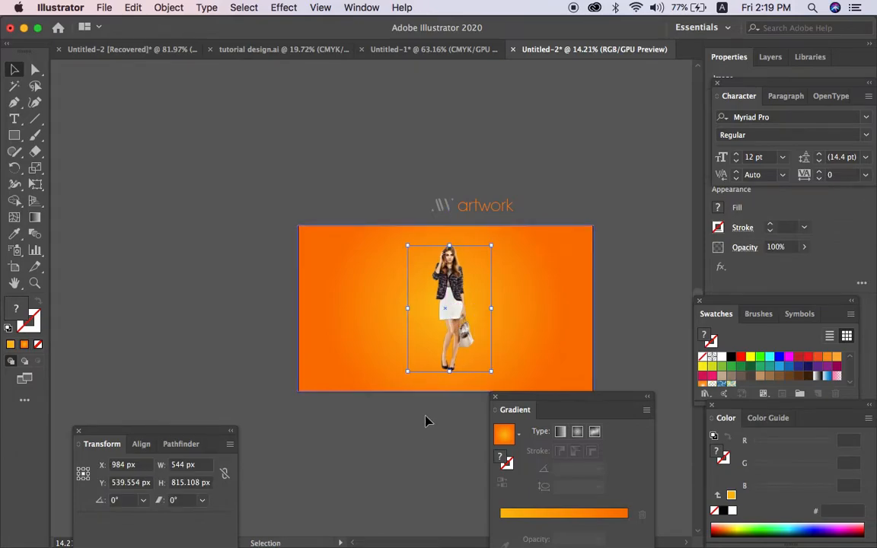
left_click(426, 429)
scroll(427, 428, "right", 1)
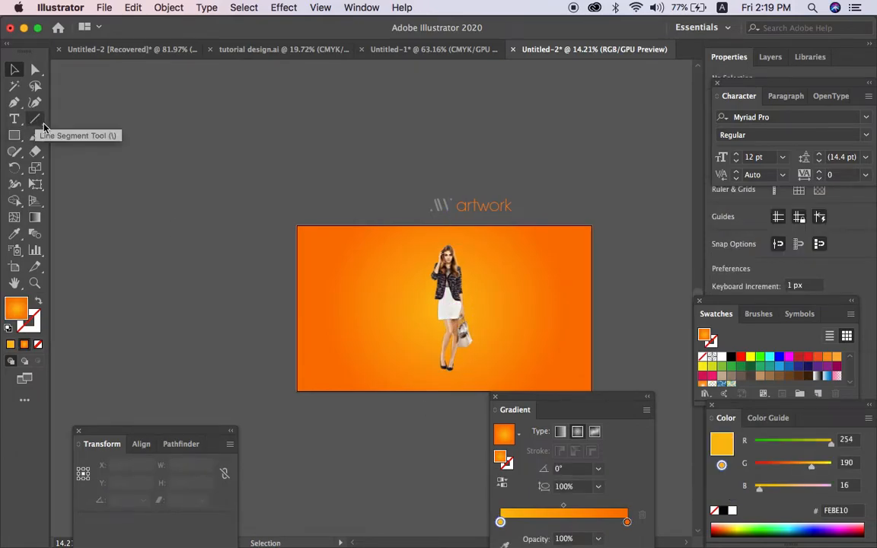
Draw a square about 1014 px per side, rotated 45 degrees, and move it over the banner's left edge
left_click_drag(14, 135, 79, 134)
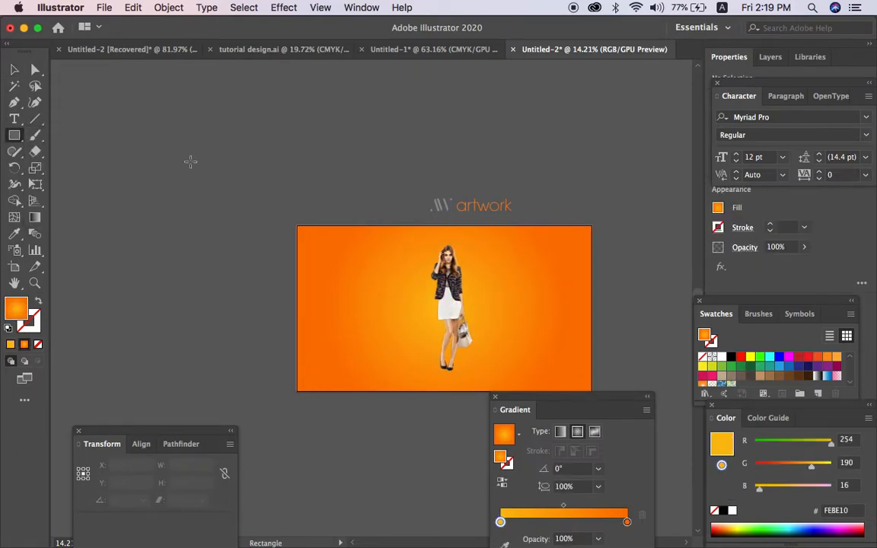
mouse_move(191, 161)
left_mouse_down()
mouse_move(289, 245)
mouse_move(268, 84)
mouse_move(300, 153)
left_mouse_up()
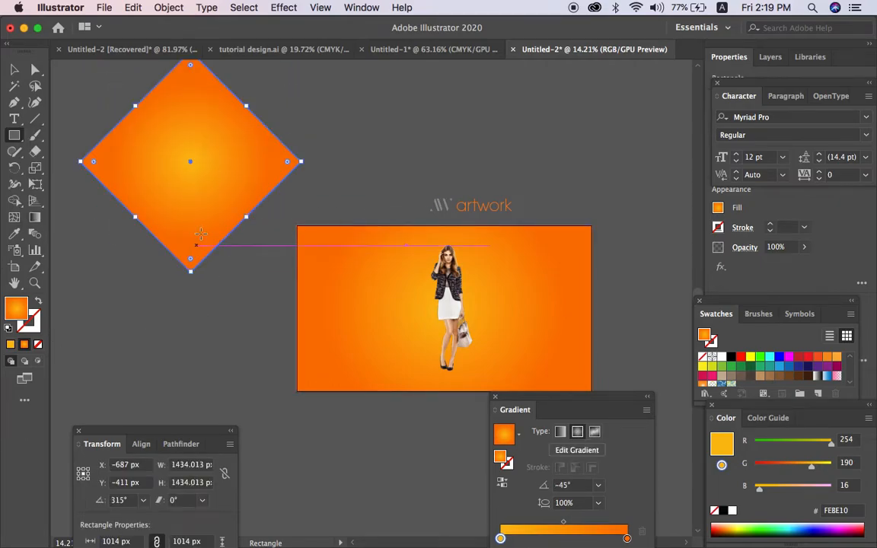
scroll(196, 246, "down", 3)
key("v")
left_click_drag(213, 196, 276, 225)
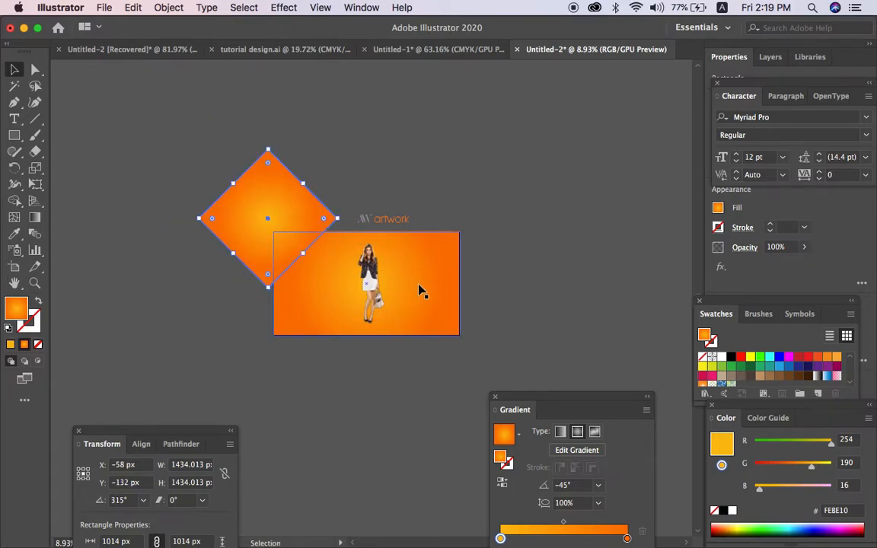
left_click_drag(282, 176, 340, 207)
key("super+z")
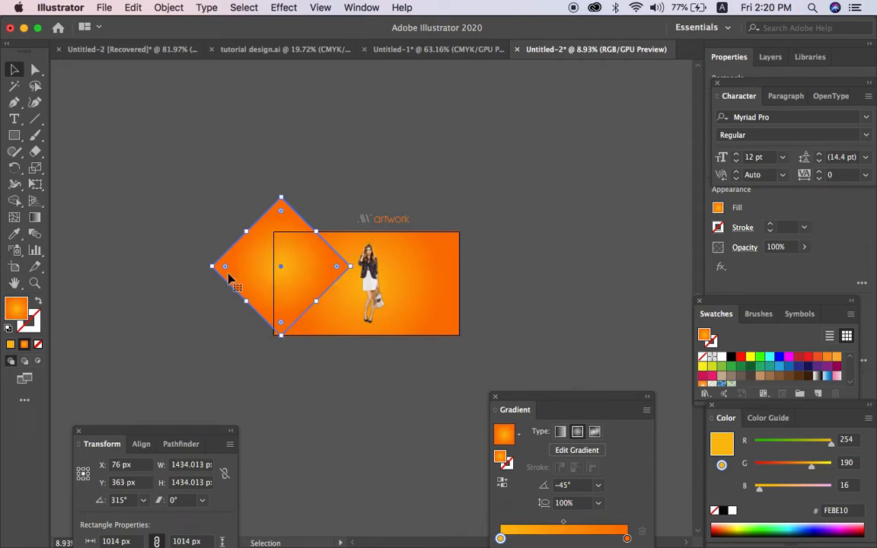
Stretch the rotated square diagonally down-left to about 1021 × 1970 px and fill it with the logo's grey 919395
left_click_drag(212, 267, 145, 331)
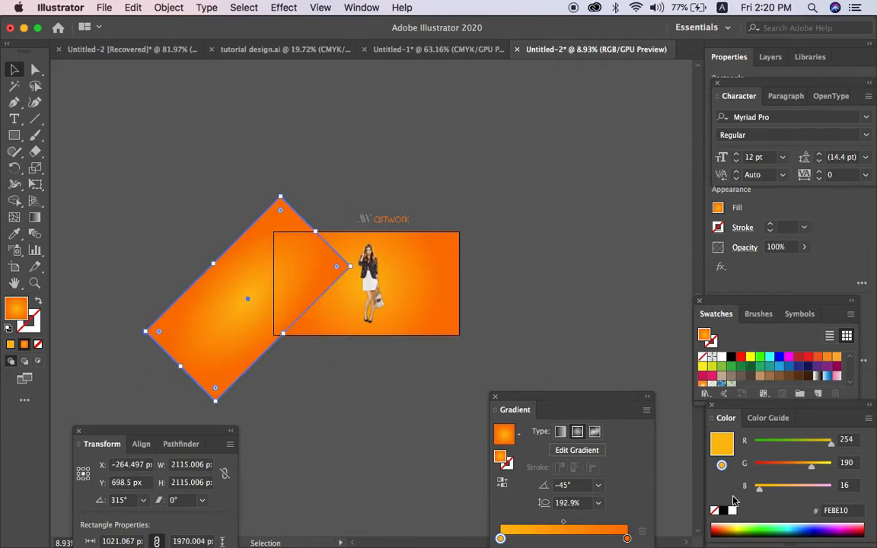
left_click(722, 511)
left_click(38, 345)
left_click(361, 220)
key("v")
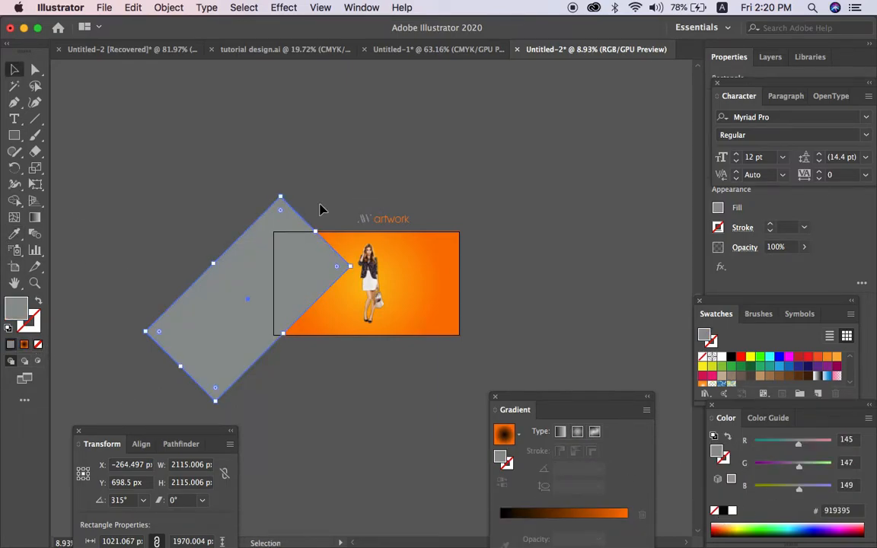
left_click(336, 202)
Lighten the diagonal shape to a very pale grey and place a copy in the original grey about 100 px left, in front
scroll(336, 203, "up", 5)
key("Tab")
scroll(336, 203, "down", 3)
left_click(280, 250)
scroll(279, 249, "left", 2)
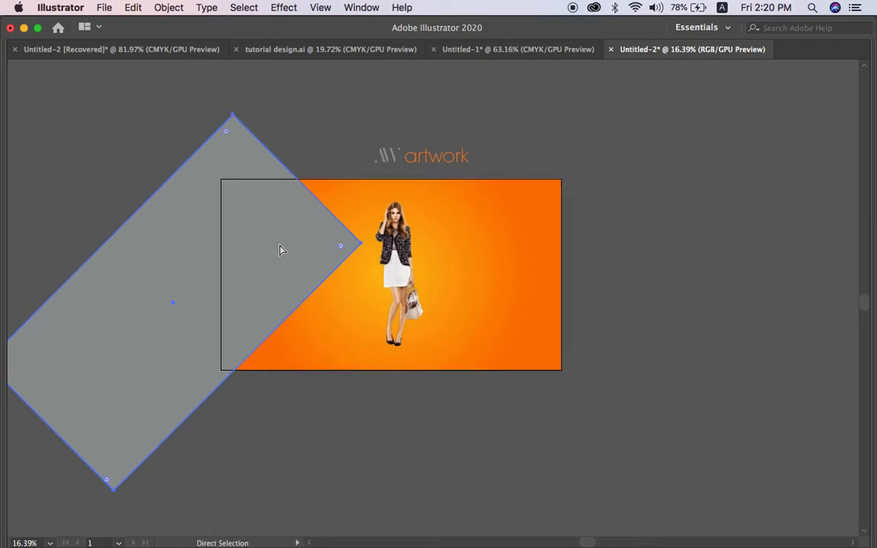
key("Tab")
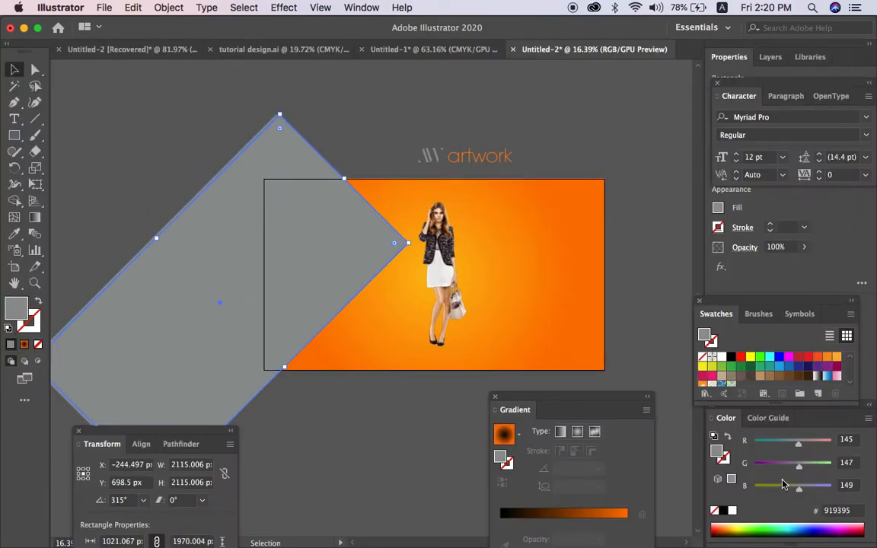
left_click_drag(800, 493, 826, 470)
left_click_drag(323, 253, 304, 255)
Redraw the background's radial gradient horizontally so its amber centre sits in the right part of the banner
left_click(343, 342)
key("Tab")
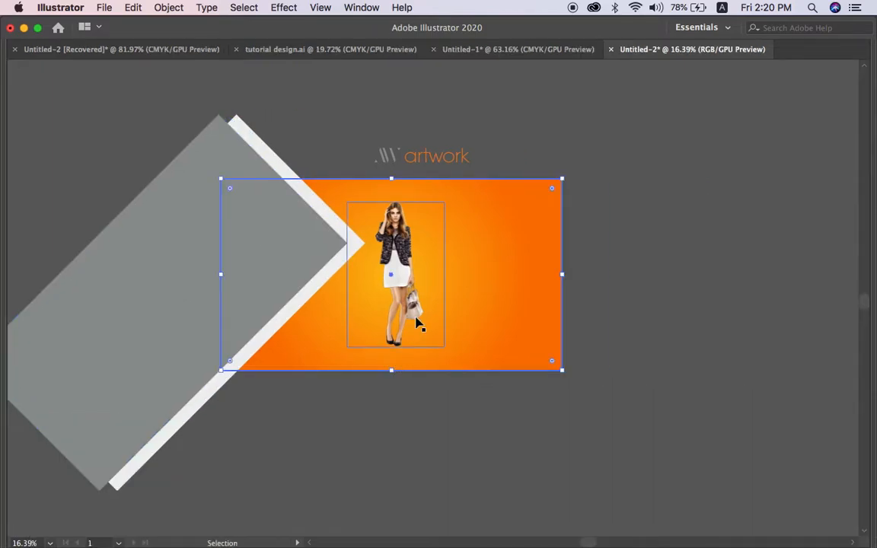
key("Tab")
left_click(34, 219)
left_click_drag(524, 225, 353, 225)
key("v")
key("shift+super+a")
Move the model image to the right part of the banner and enlarge it to about 859 × 1287 px
left_click_drag(487, 279, 519, 272)
mouse_move(525, 370)
left_mouse_down()
mouse_move(527, 351)
mouse_move(526, 360)
left_mouse_up()
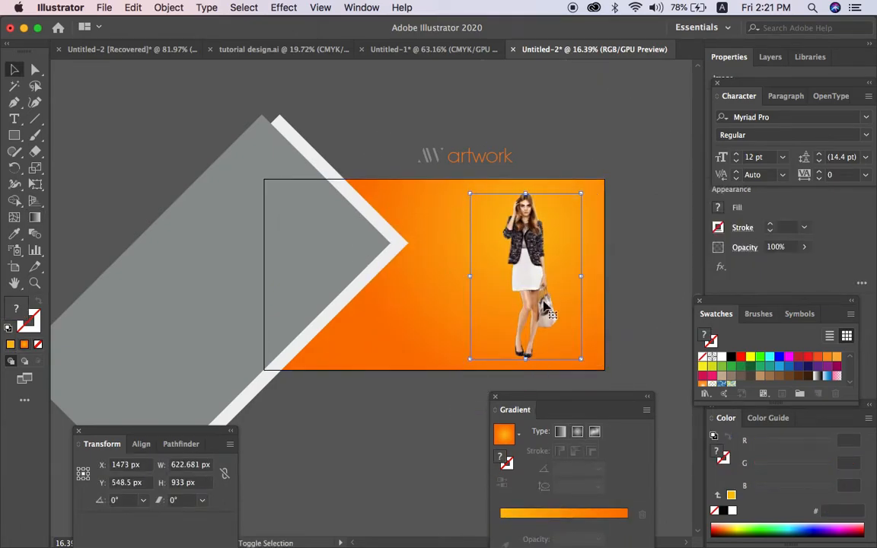
scroll(537, 336, "down", 4)
scroll(537, 337, "right", 2)
left_click_drag(486, 290, 487, 353)
mouse_move(500, 260)
left_mouse_down()
mouse_move(499, 240)
mouse_move(498, 255)
left_mouse_up()
left_click(587, 251)
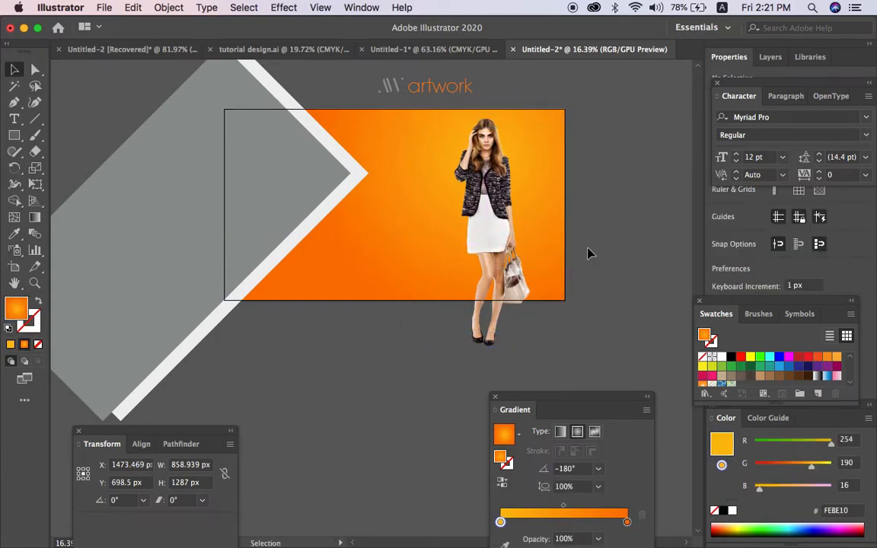
Scale the model image down so the whole figure fits within the banner's height
left_click(542, 256)
left_click_drag(485, 347, 493, 283)
left_click(421, 323)
Shift the grey and pale diagonal shapes together about 50 px to the right
scroll(421, 323, "left", 3)
scroll(421, 323, "up", 2)
left_click(391, 225)
left_click(331, 226, "shift")
left_click_drag(332, 222, 341, 221)
Move the artwork logo onto the grey diagonal shape and fill it with white
left_click(419, 112)
left_click(480, 122)
left_click_drag(490, 115, 358, 204)
left_click(732, 510)
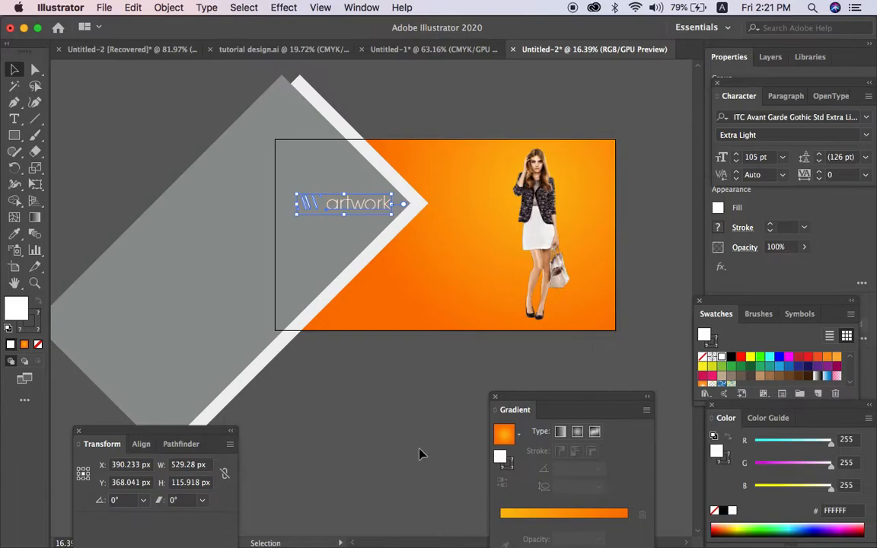
left_click(418, 449)
Darken the fill of the grey diagonal shape behind the logo to 4F5255
key("Tab")
scroll(385, 324, "up", 3)
scroll(384, 325, "left", 3)
scroll(385, 324, "up", 2)
left_click(278, 269)
key("Tab")
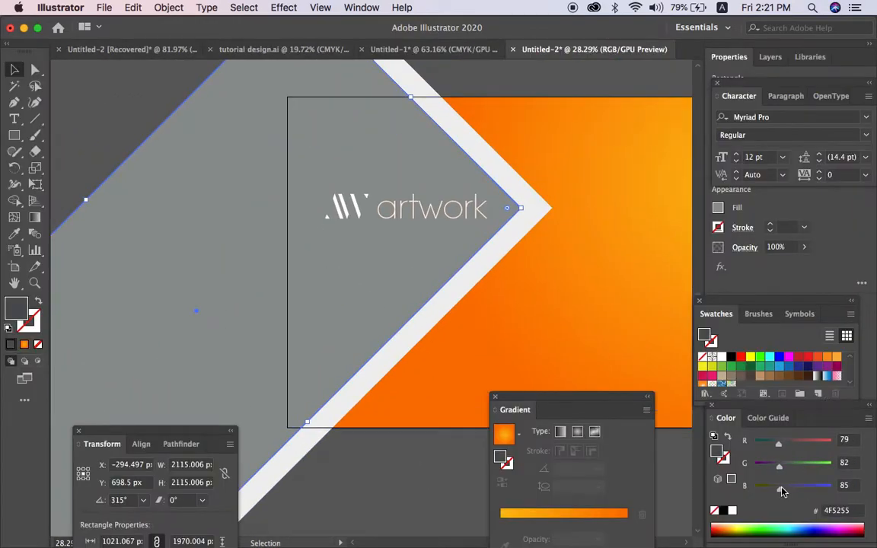
left_click_drag(799, 487, 782, 491)
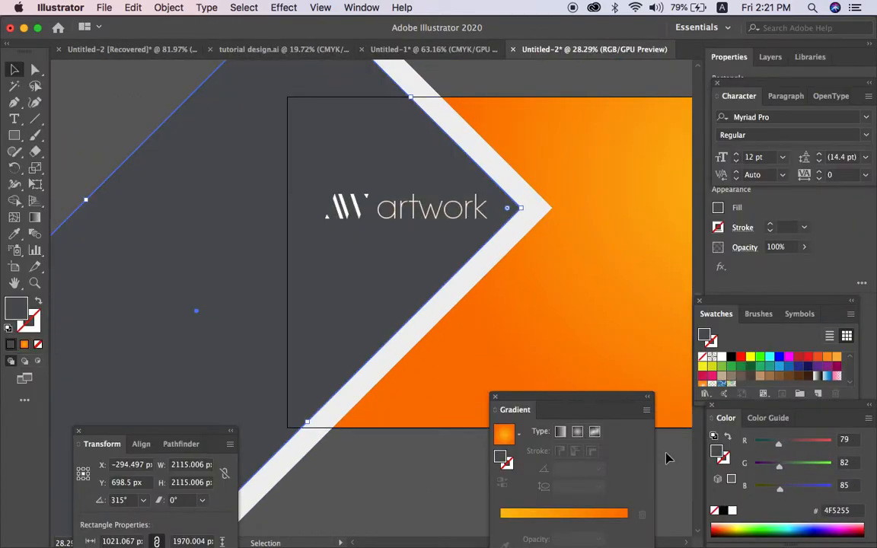
Fill the front diagonal shape with a radial gradient running from black 000000 at the centre to grey 929292
left_click(513, 431)
double_click(500, 538)
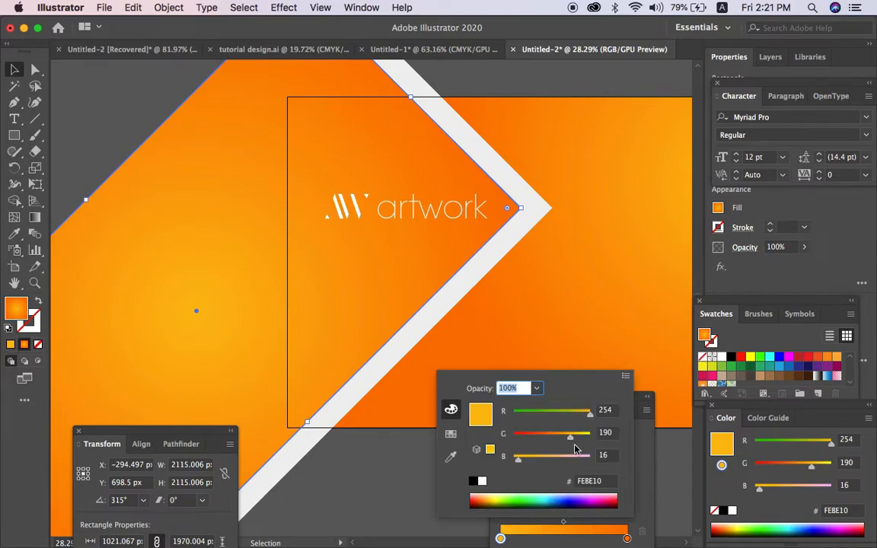
left_click(472, 481)
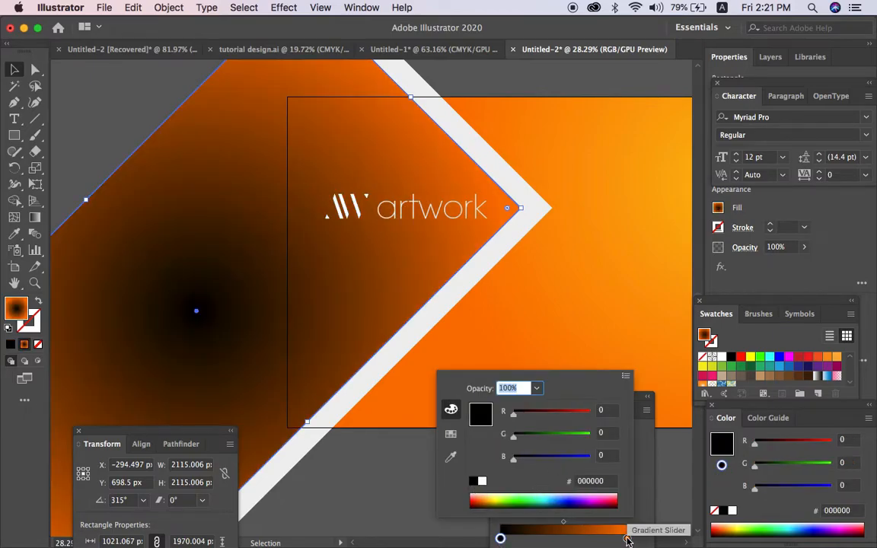
double_click(627, 539)
left_click(472, 481)
left_click_drag(511, 459, 558, 458)
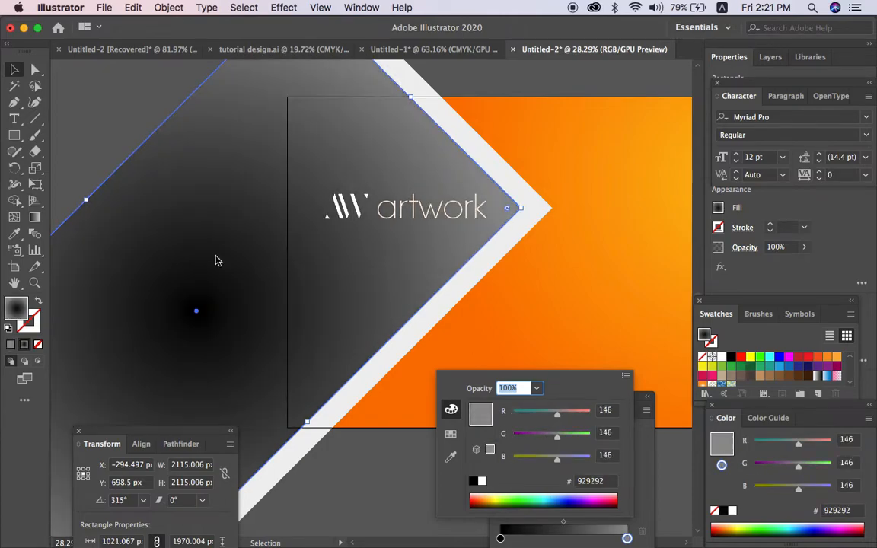
left_click(22, 208)
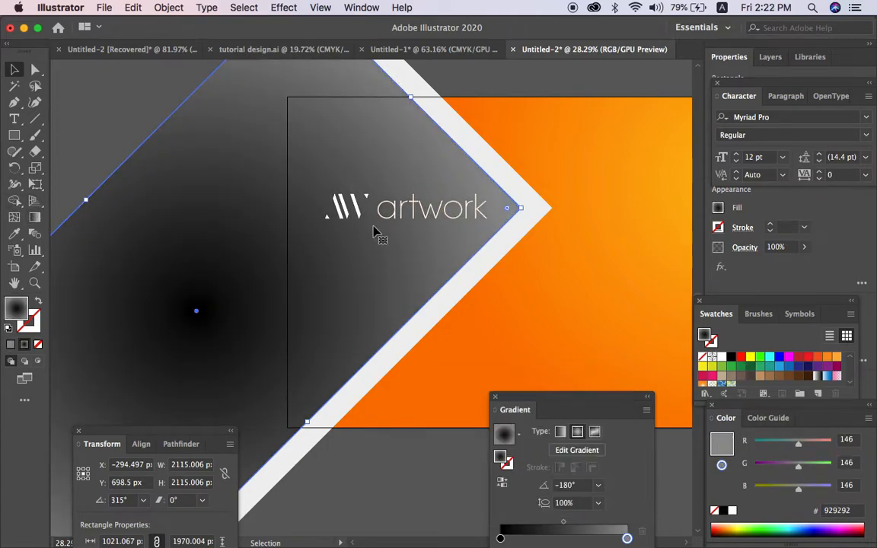
Redraw the diagonal shape's radial gradient so its black centre lies left of the banner and it lightens toward the right tip
left_click(35, 218)
left_click_drag(373, 241, 227, 387)
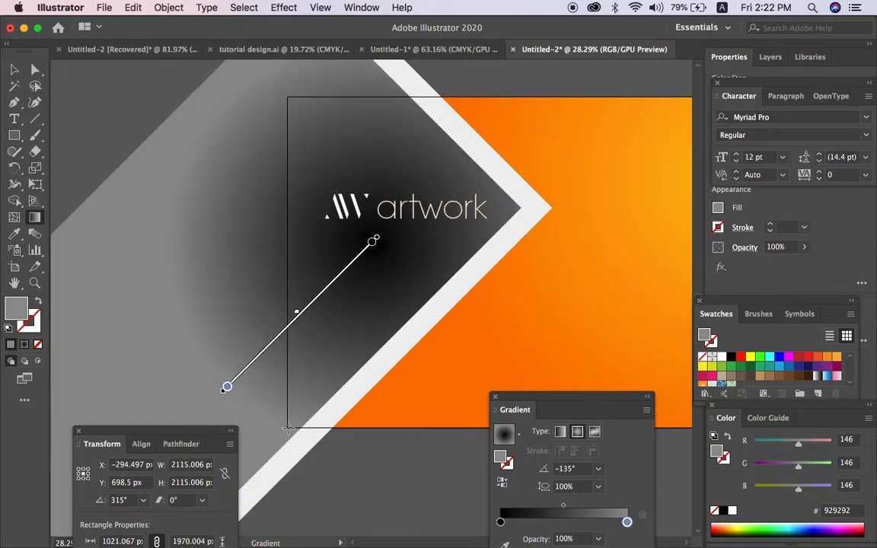
left_click_drag(527, 201, 66, 239)
scroll(65, 239, "down", 2)
left_click_drag(178, 270, 534, 228)
key("v")
left_click(375, 456)
key("Tab")
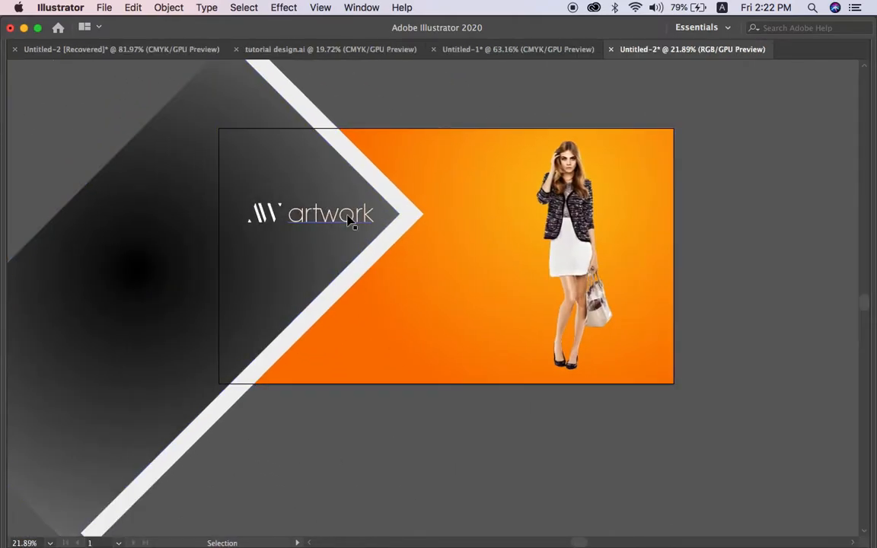
Isolate the logo's "artwork" lettering and change its stroke to white
left_click(348, 219)
key("Tab")
double_click(348, 219)
left_click_drag(29, 323, 29, 323)
double_click(448, 397)
key("Tab")
Draw an upright rectangle about 476 × 1021 px over the model on the right side of the banner
scroll(519, 376, "right", 3)
key("Tab")
key("m")
key("Tab")
left_click_drag(446, 154, 559, 396)
key("Tab")
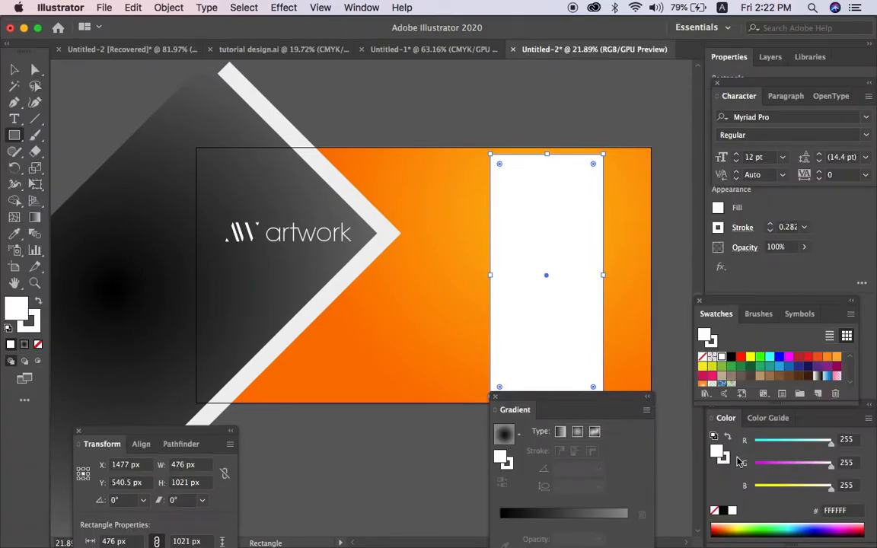
Turn the upright rectangle into an open frame by removing its fill and thickening its white stroke
left_click(725, 510)
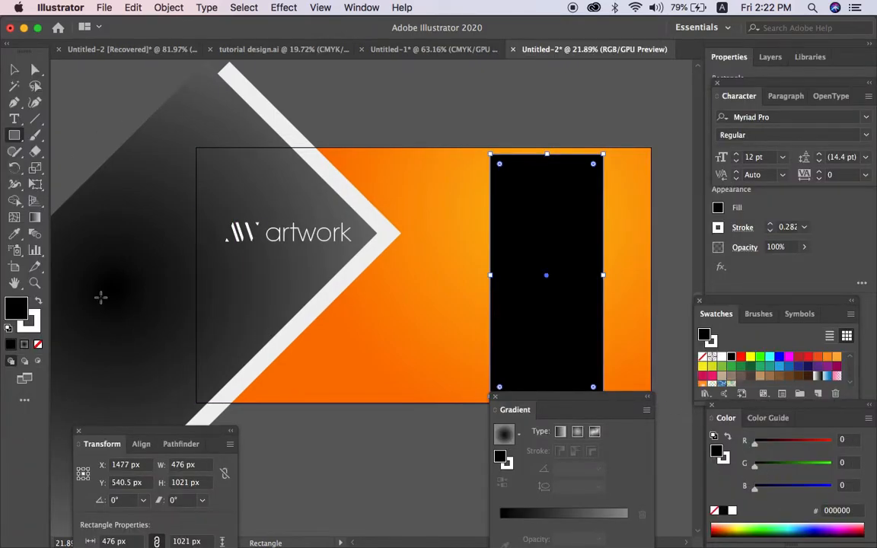
key("super+7")
left_click(769, 226)
left_click(769, 225)
left_click(769, 225)
key("Tab")
key("v")
left_click(632, 308)
Adjust the model image to about 646 × 968 px and bring it in front of the white frame
scroll(626, 300, "up", 2)
key("Tab")
left_click(591, 258)
left_click(544, 119)
left_click_drag(528, 118, 528, 124)
left_click(538, 208)
key("super+shift+]")
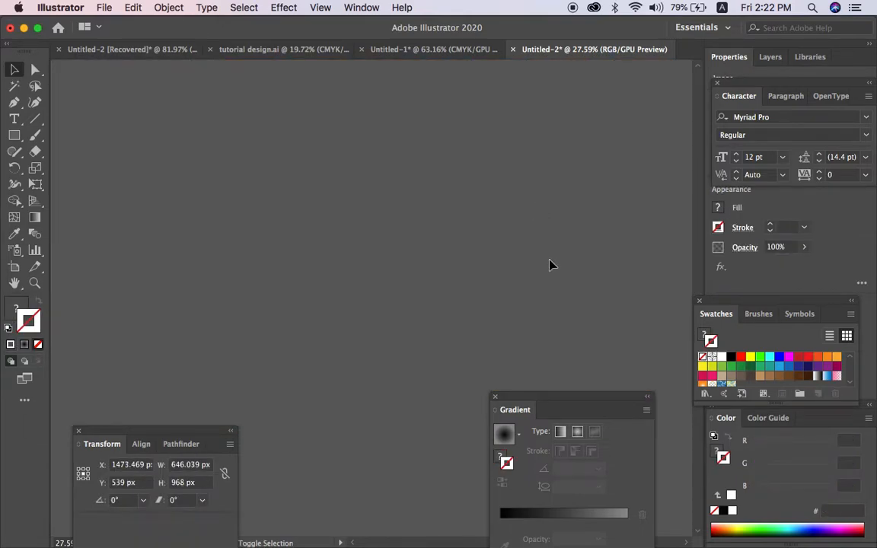
scroll(551, 265, "up", 1)
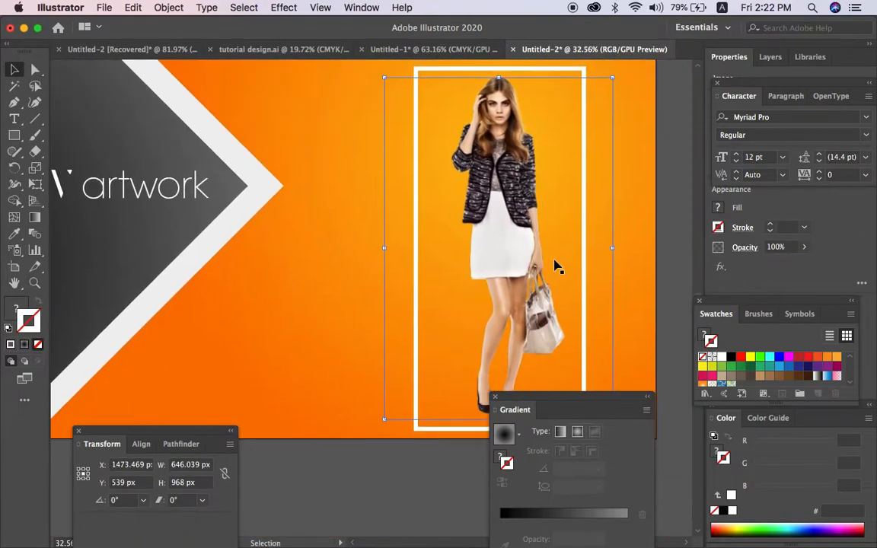
Scale the model photo and its white frame together to 90%
left_click(573, 70, "shift")
left_click(502, 195)
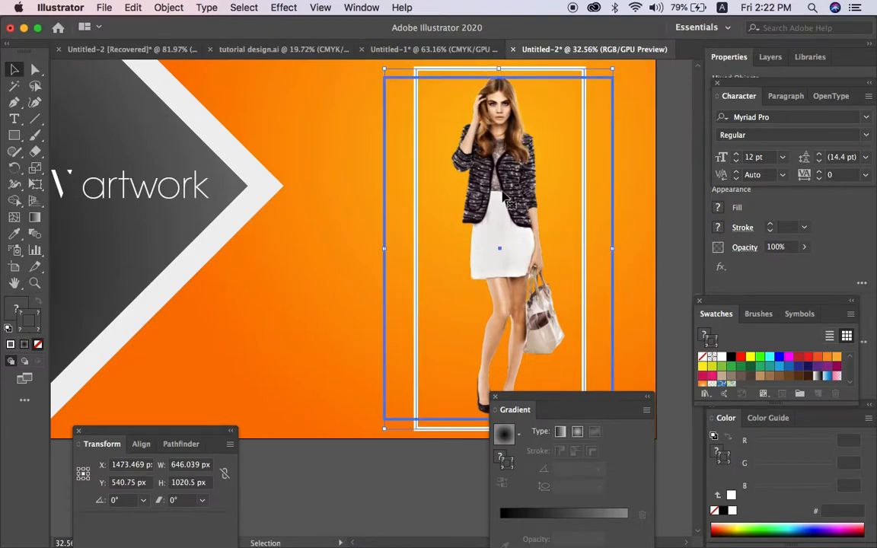
key("s")
key("Return")
type("90")
key("Return")
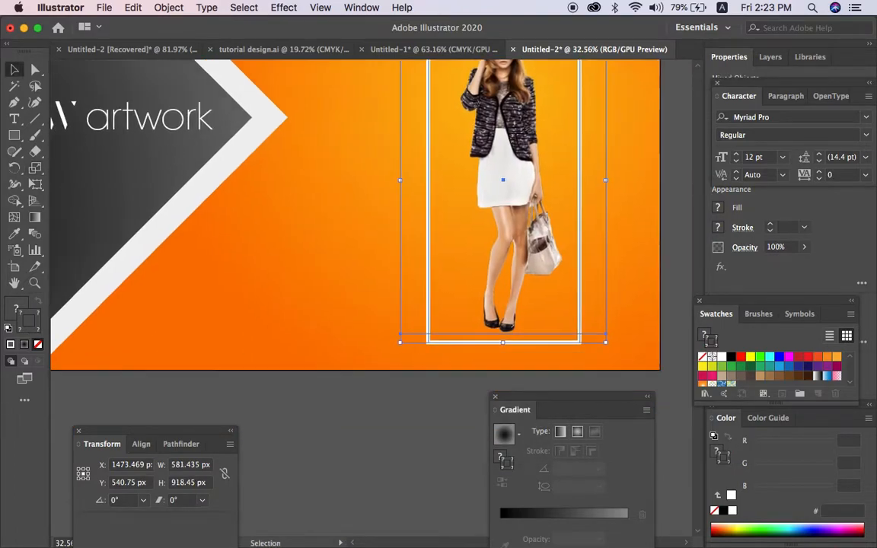
key("Tab")
left_click(476, 398)
scroll(476, 397, "up", 2)
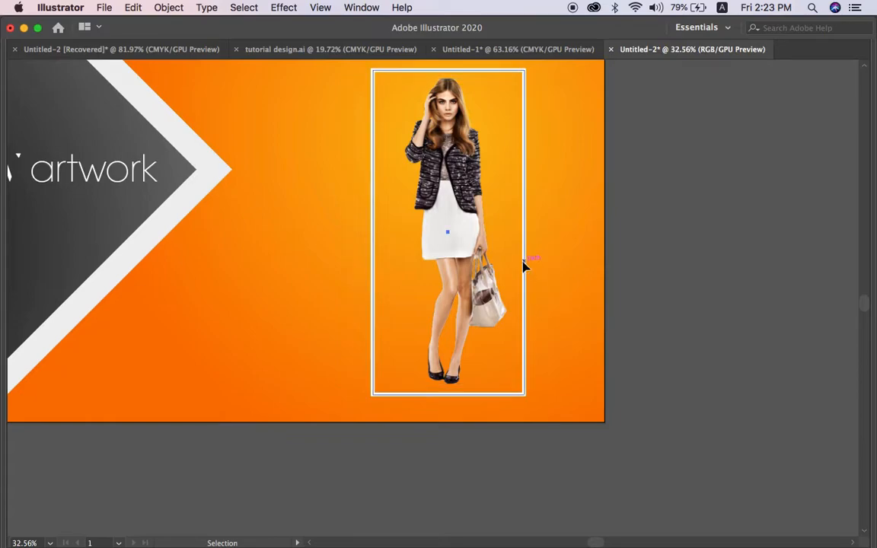
Duplicate the white frame behind the original with a black stroke, slightly offset as a shadow
key("v")
key("Tab")
left_click(727, 510)
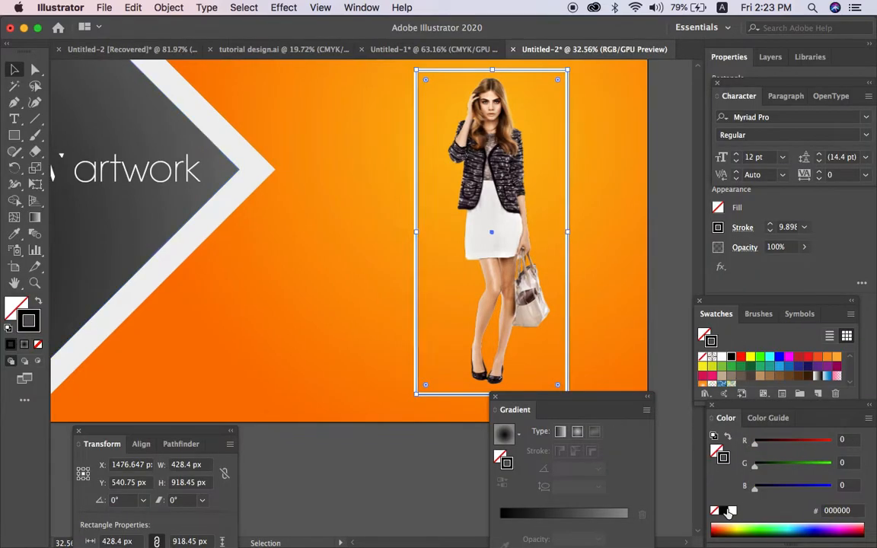
key("Tab")
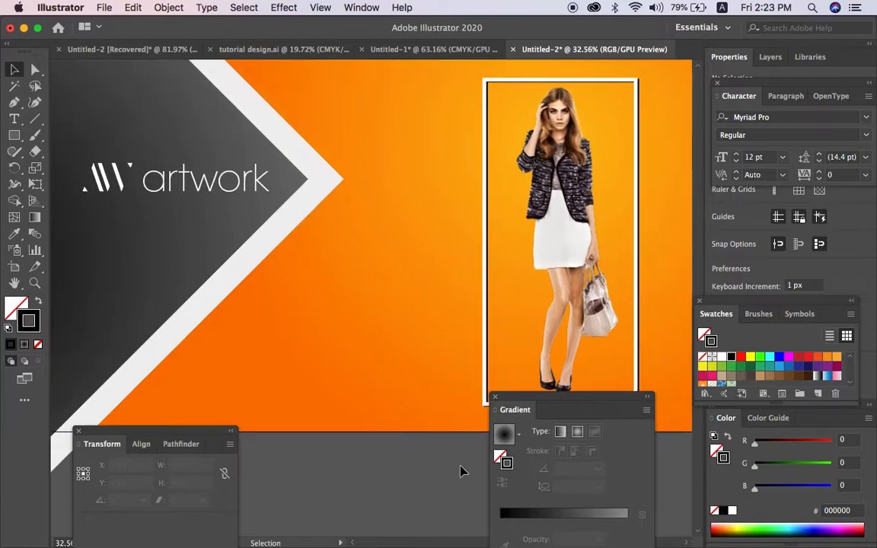
key("super+0")
key("Tab")
key("Tab")
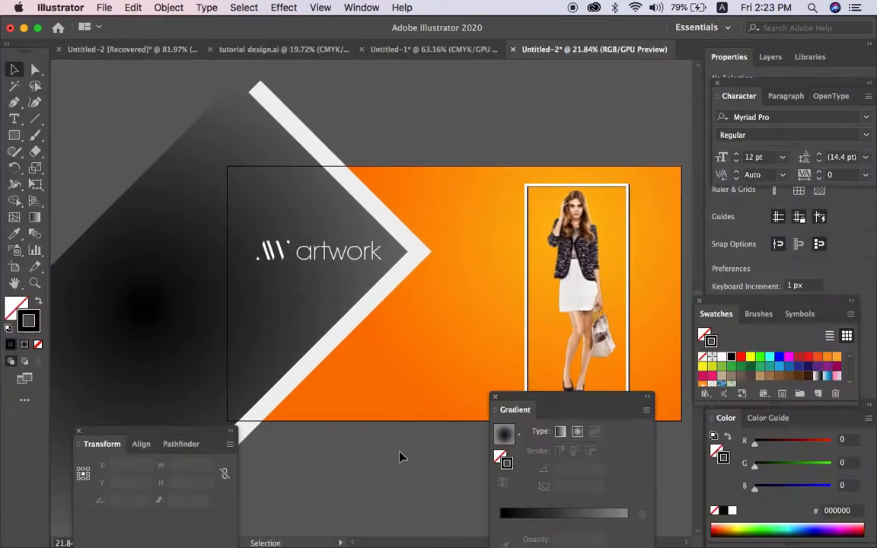
Add the text "Mega Sale" above the banner and enlarge it to about 83 pt
left_click(13, 119)
left_click(405, 106)
scroll(404, 107, "up", 3)
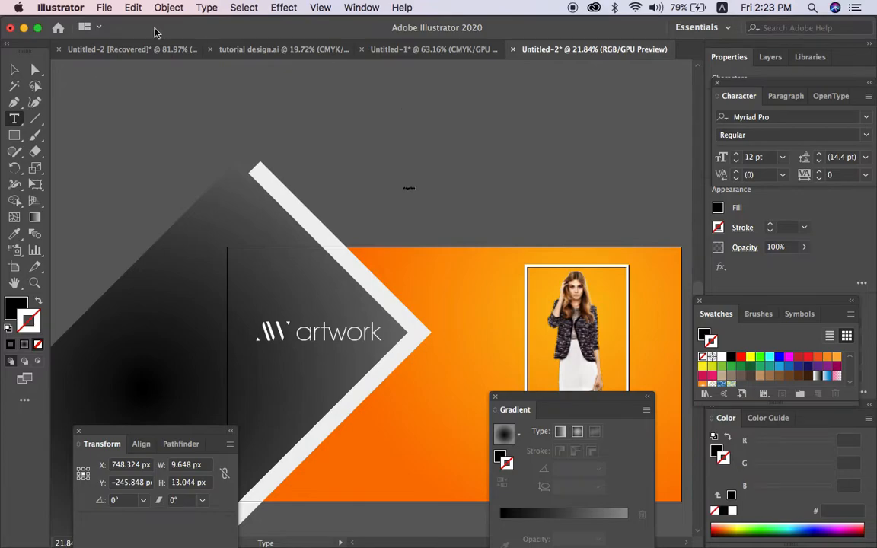
key("Escape")
left_click_drag(417, 196, 513, 258)
scroll(489, 196, "up", 3)
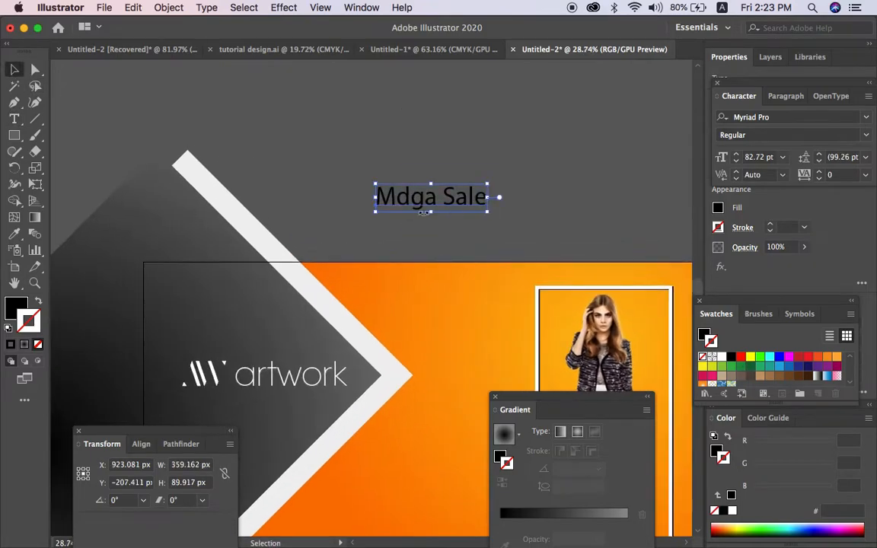
double_click(411, 204)
type("e")
key("Escape")
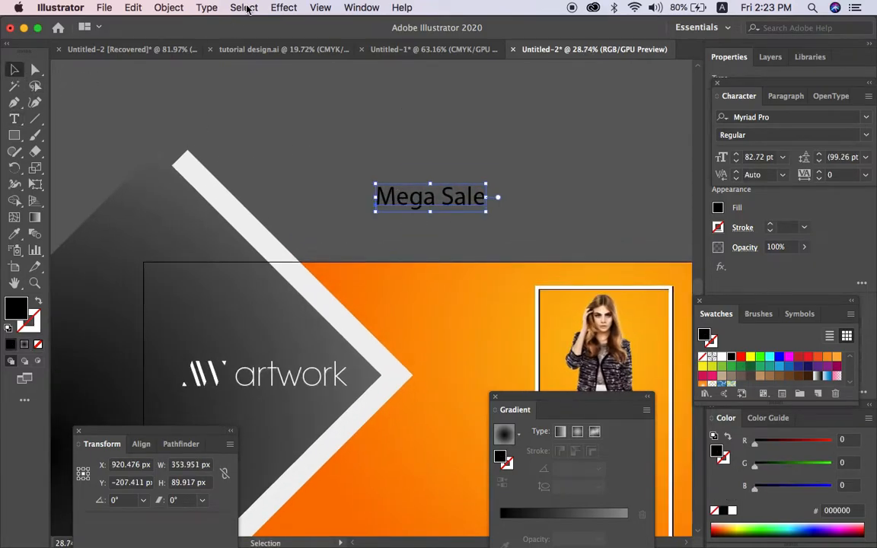
Change the case of the "Mega Sale" text to uppercase
left_click(243, 8)
mouse_move(298, 145)
mouse_move(208, 9)
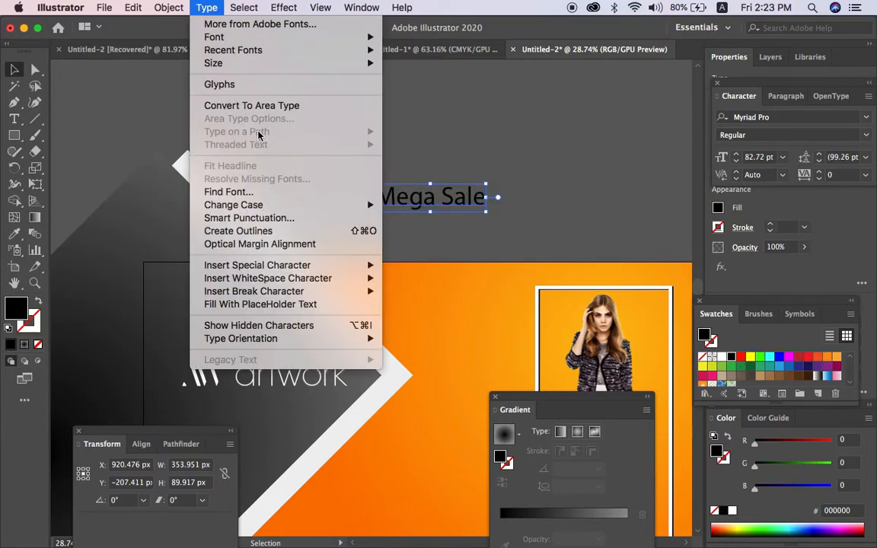
mouse_move(263, 206)
left_click(424, 205)
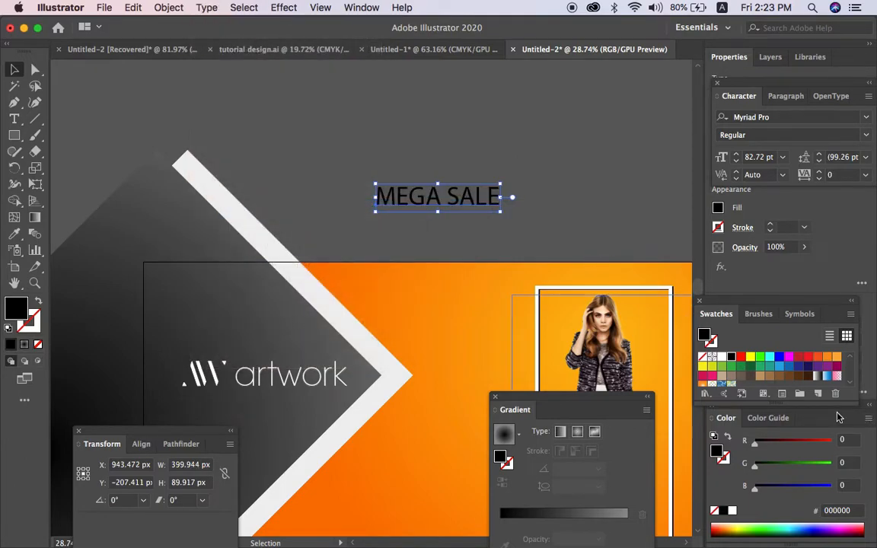
Set the font of the MEGA SALE text to Impact
key("super+t")
key("super+t")
left_click(784, 116)
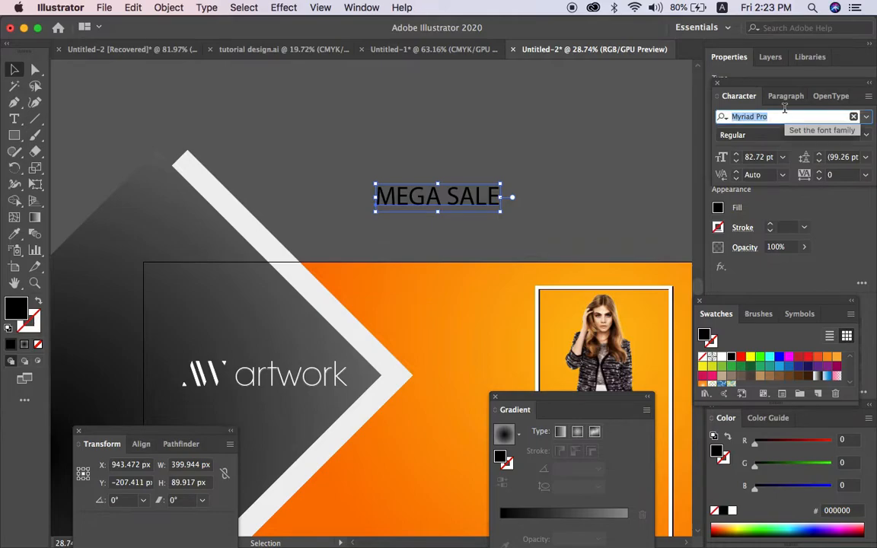
type("im")
key("Return")
key("Tab")
key("Tab")
Draw a rectangle about 413 × 112 px over the MEGA SALE text and fully round its corners into a pill
key("m")
left_click(374, 169)
key("Escape")
left_click_drag(372, 171, 495, 205)
key("super+equal")
left_click_drag(496, 164, 438, 215)
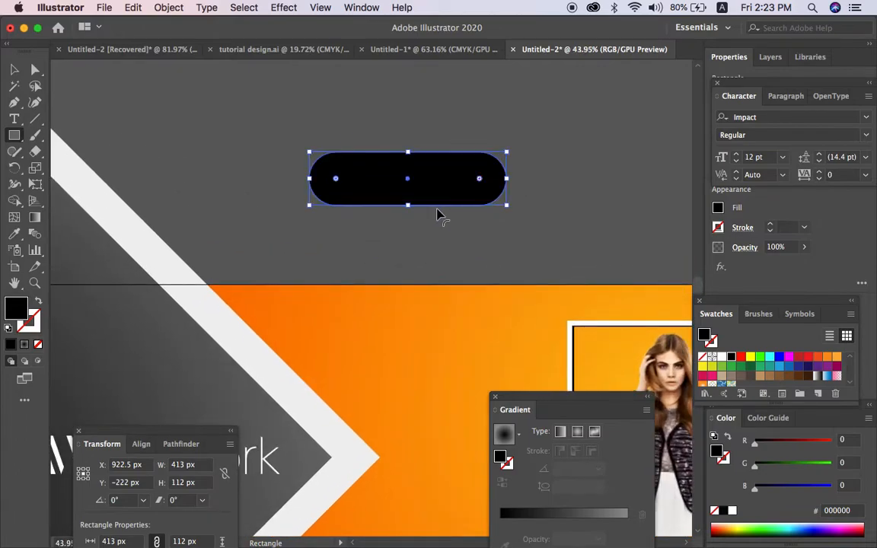
Fill the pill with the banner's orange gradient, made linear and running vertically at -90°
key("period")
left_click(15, 237)
left_click(393, 329)
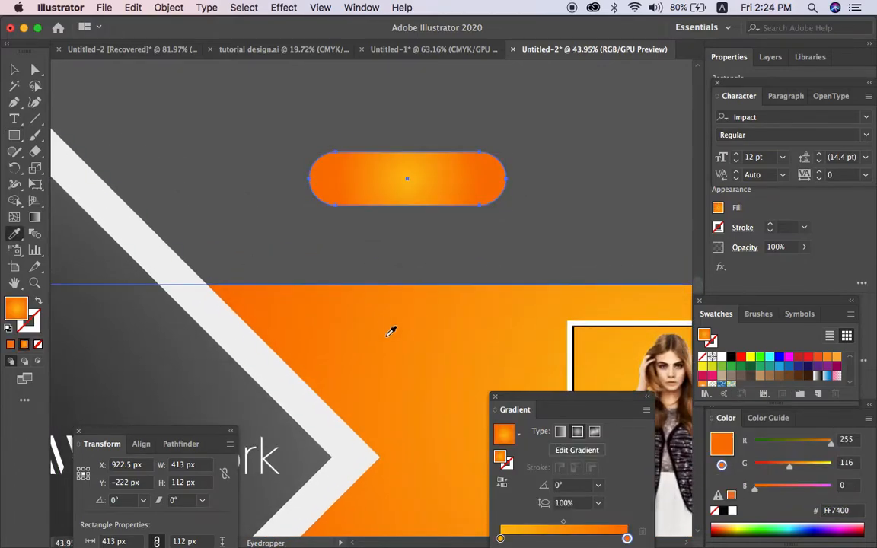
left_click(37, 219)
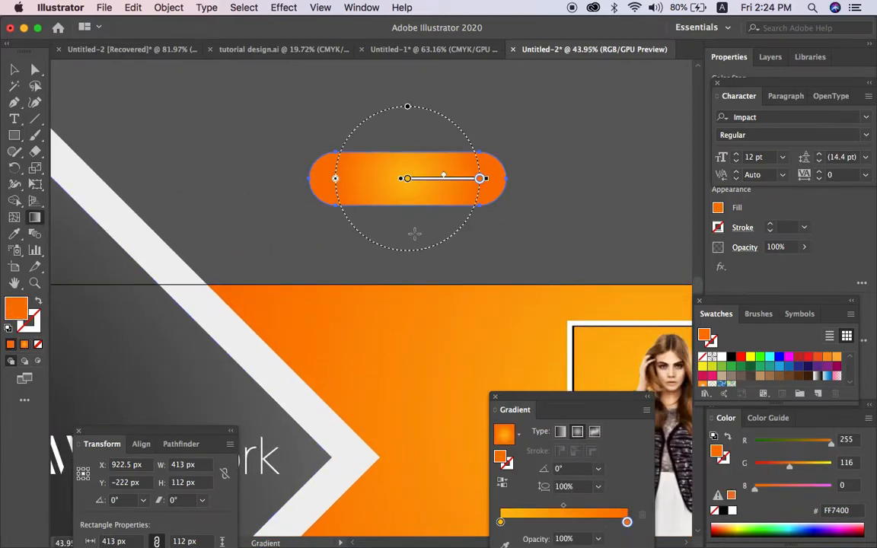
left_click(560, 431)
left_click_drag(407, 147, 407, 205)
key("v")
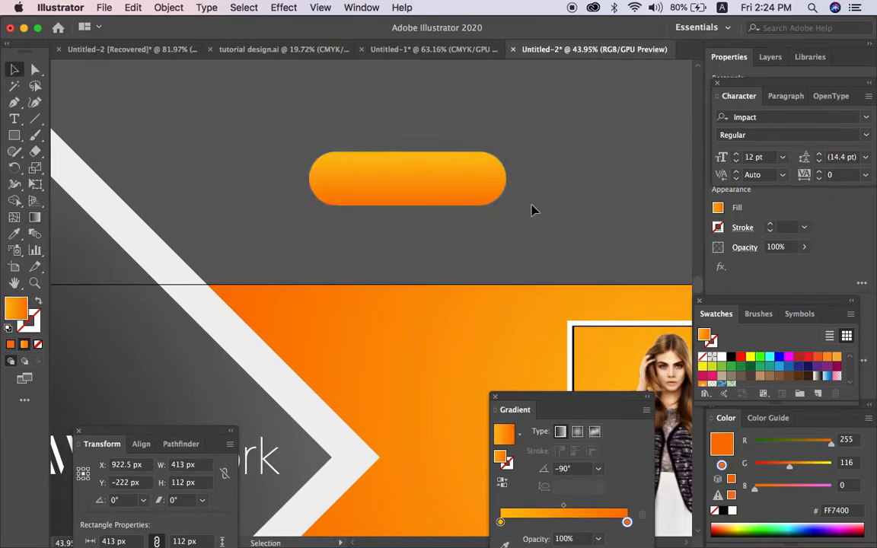
Create a copy of the pill behind it with the dark shape's grey gradient as fill and a 13 pt stroke
left_click(472, 196)
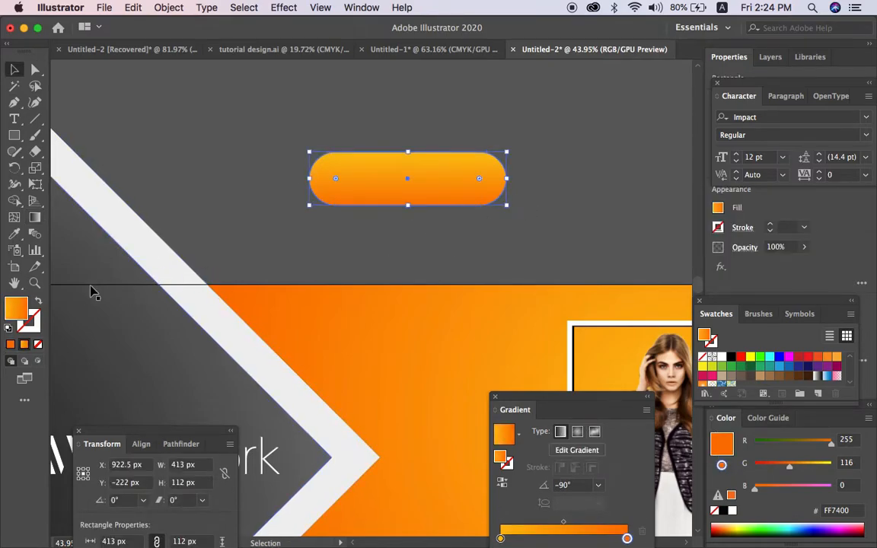
left_click(131, 285)
left_click(769, 226)
left_click(770, 226)
left_click(769, 226)
left_click_drag(17, 311, 32, 324)
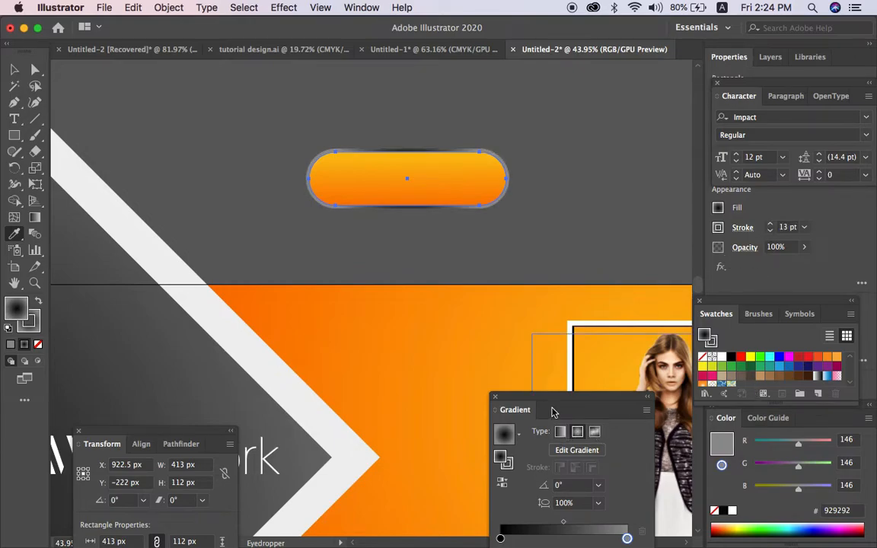
Temporarily hide both pill shapes, bring the MEGA SALE text to the front, and show all objects again
key("v")
left_click(519, 253)
left_click(464, 197)
key("super+3")
left_click(464, 196)
key("super+3")
left_click(438, 191)
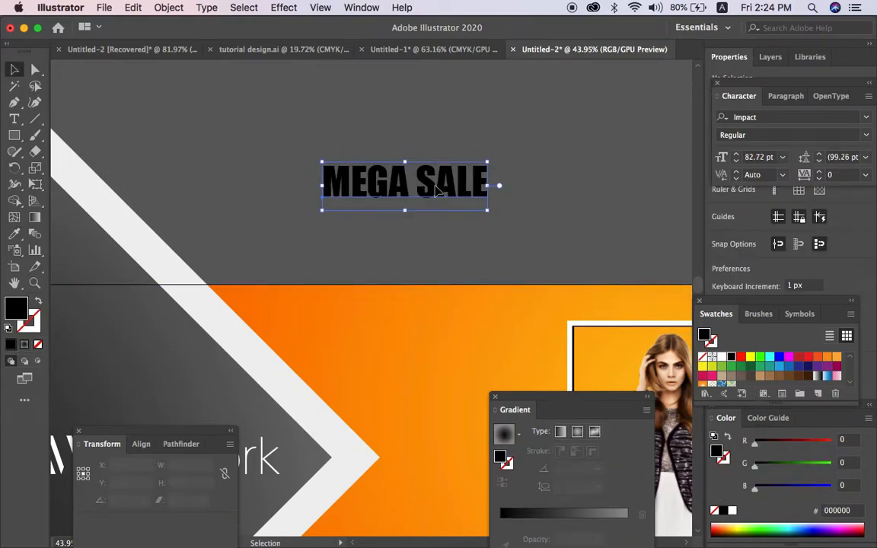
key("super+shift+]")
key("super+alt+3")
Change the fill of the MEGA SALE text to white
left_click(497, 217)
left_click(441, 195)
left_click(732, 511)
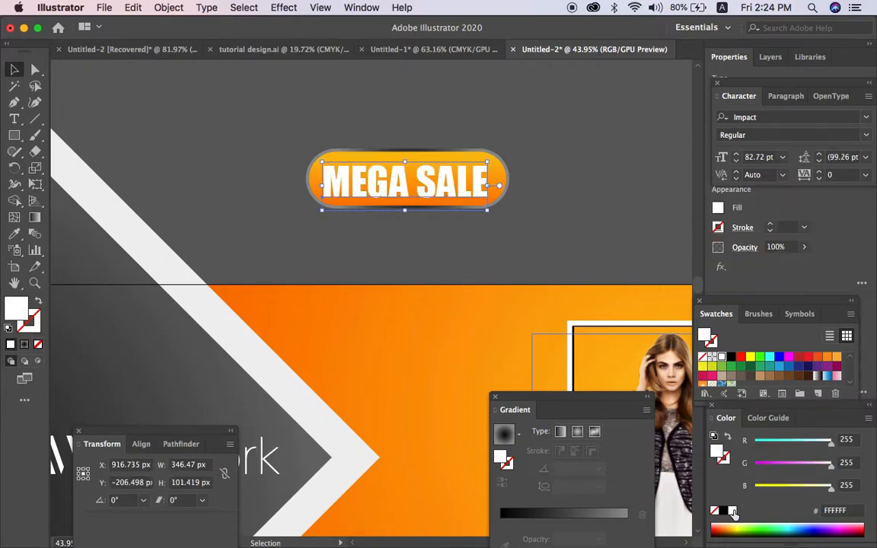
Move the MEGA SALE text and its pill shapes onto the lower middle of the banner
key("Tab")
left_click(427, 172)
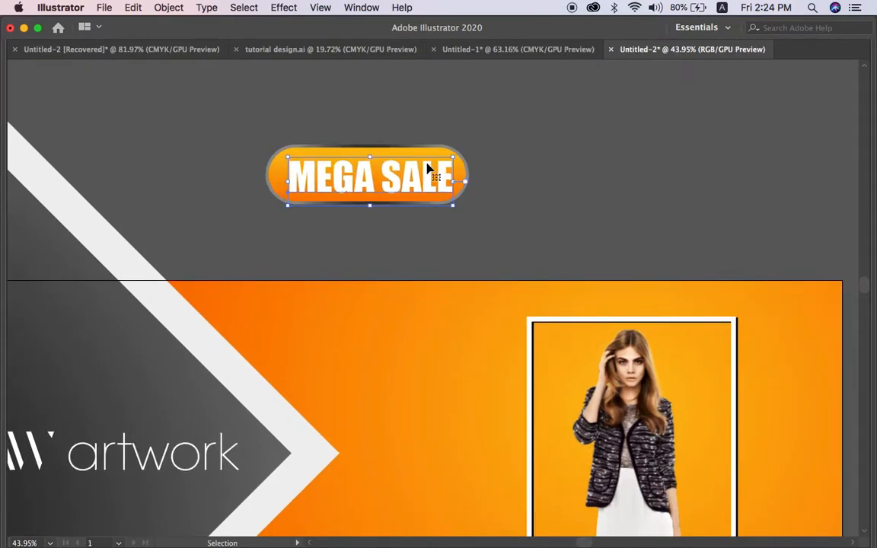
left_click_drag(464, 150, 393, 192)
scroll(401, 148, "down", 2)
left_click_drag(402, 147, 461, 465)
scroll(462, 466, "down", 5)
left_click_drag(490, 275, 450, 440)
scroll(464, 396, "down", 3)
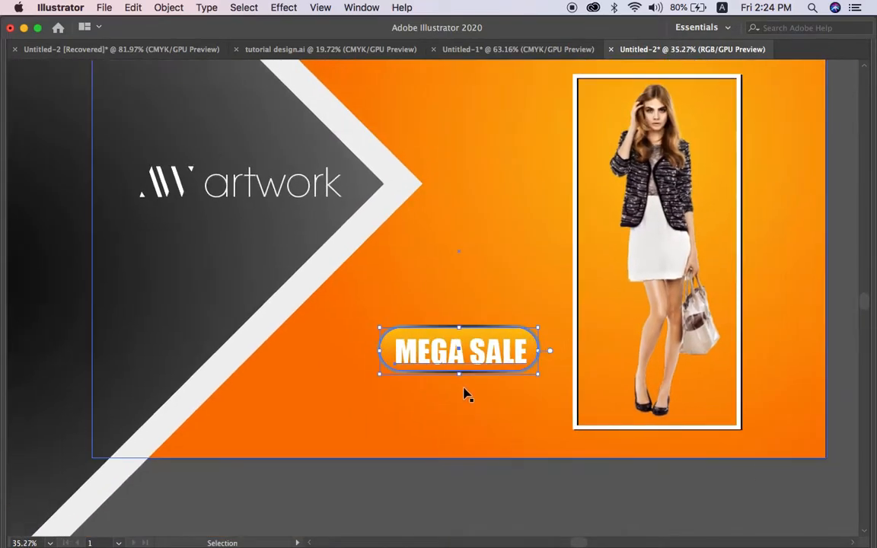
scroll(381, 348, "up", 3)
left_click(382, 348)
key("a")
left_click_drag(463, 367, 477, 264)
key("super+z")
key("v")
Stretch the orange pill's vertical gradient so it starts well above the shape and ends near its lower edge
left_click(482, 391)
left_click(503, 457)
left_click(520, 369)
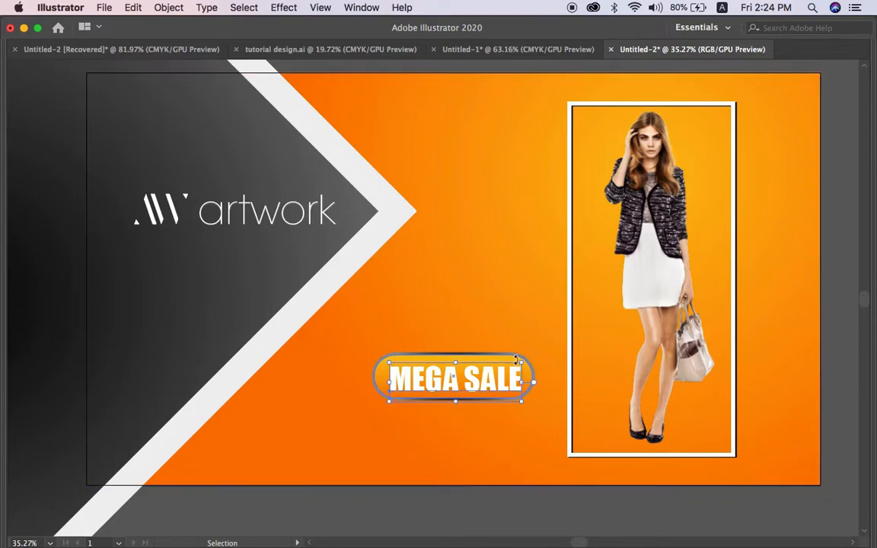
key("Tab")
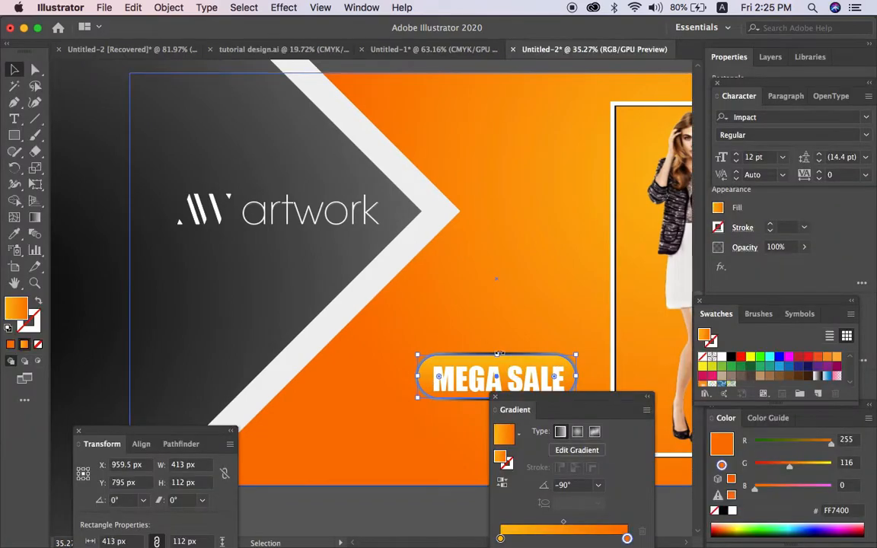
scroll(103, 268, "down", 3)
scroll(103, 268, "right", 3)
key("g")
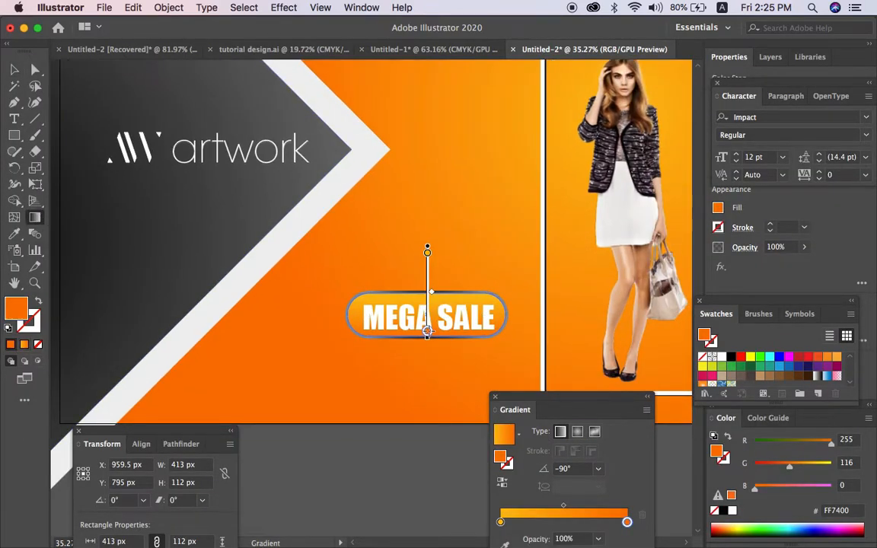
left_click_drag(427, 331, 427, 334)
key("v")
left_click(438, 457)
key("Tab")
key("Tab")
Isolate the outer pill and change the grey end colour of its gradient stroke to white (FFFFFF)
scroll(482, 295, "up", 2)
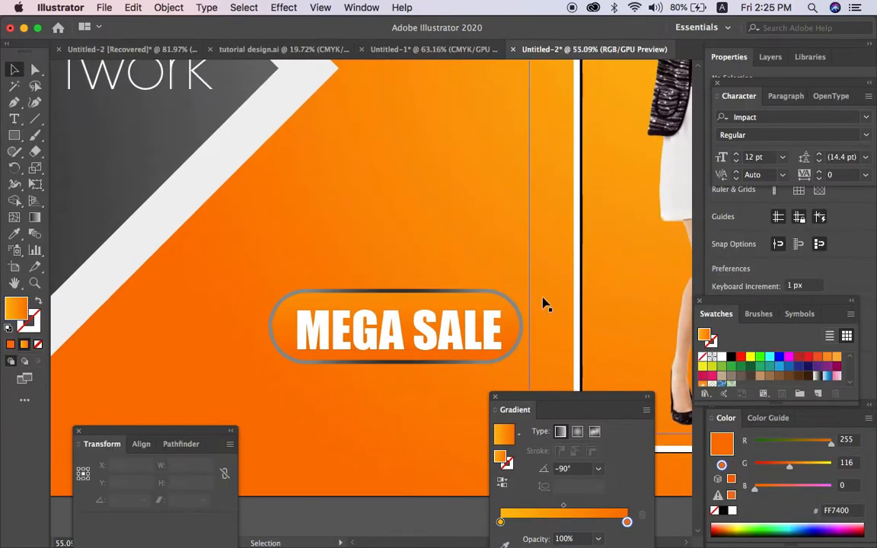
left_click(518, 319)
double_click(520, 314)
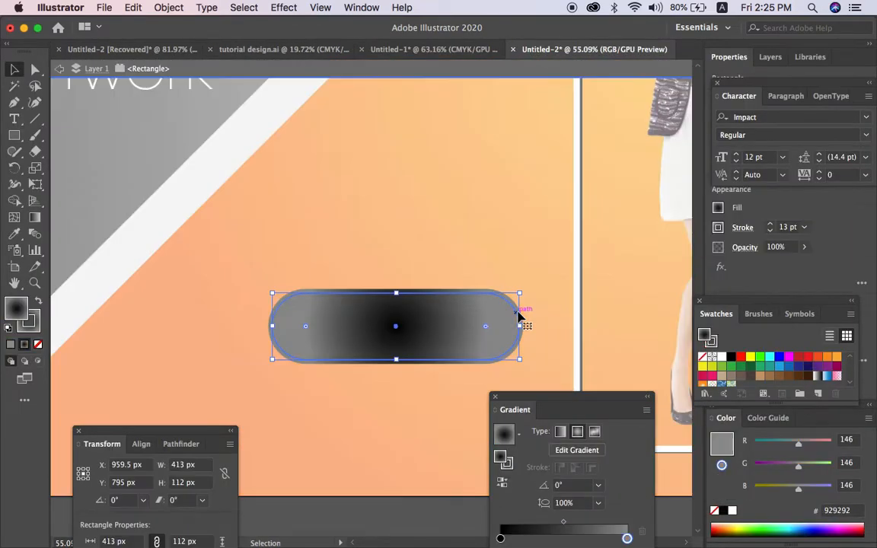
left_click(32, 323)
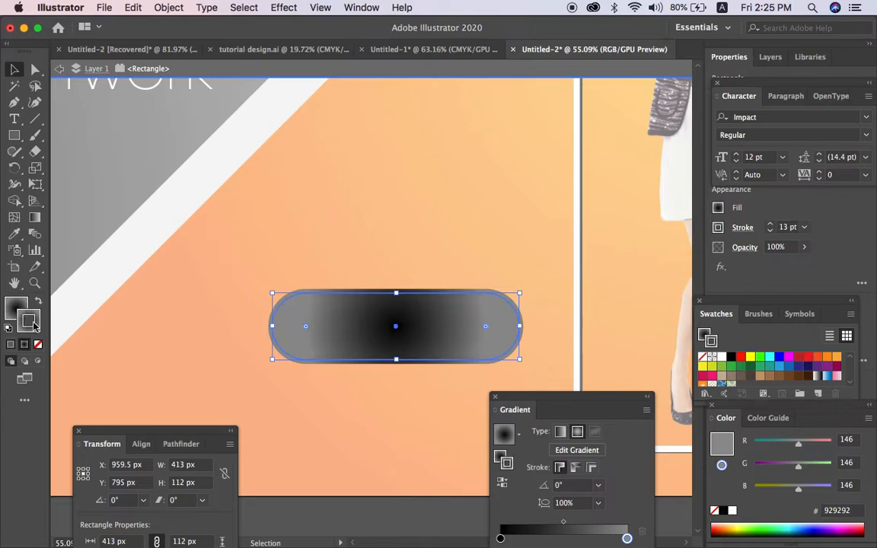
left_click(732, 510)
left_click(409, 498)
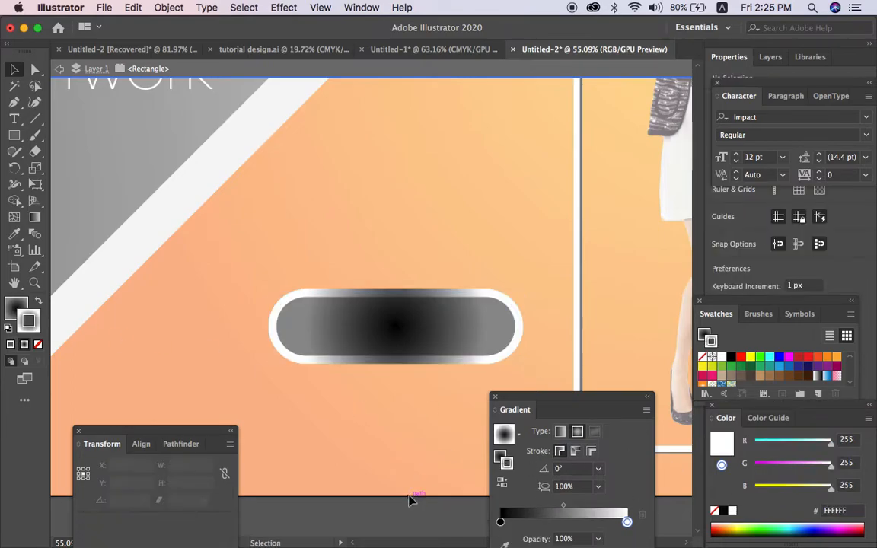
double_click(408, 514)
key("Tab")
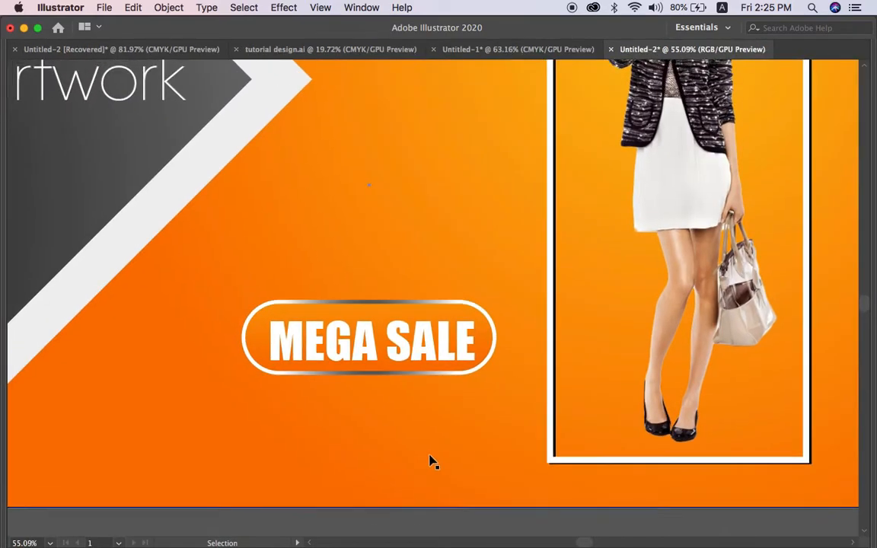
scroll(430, 462, "down", 3)
key("Tab")
Add the two-line text "40 Off" on the banner's upper middle, enlarged to about 110 pt, leaving out the percent sign
left_click(15, 119)
scroll(440, 167, "up", 3)
left_click(439, 167)
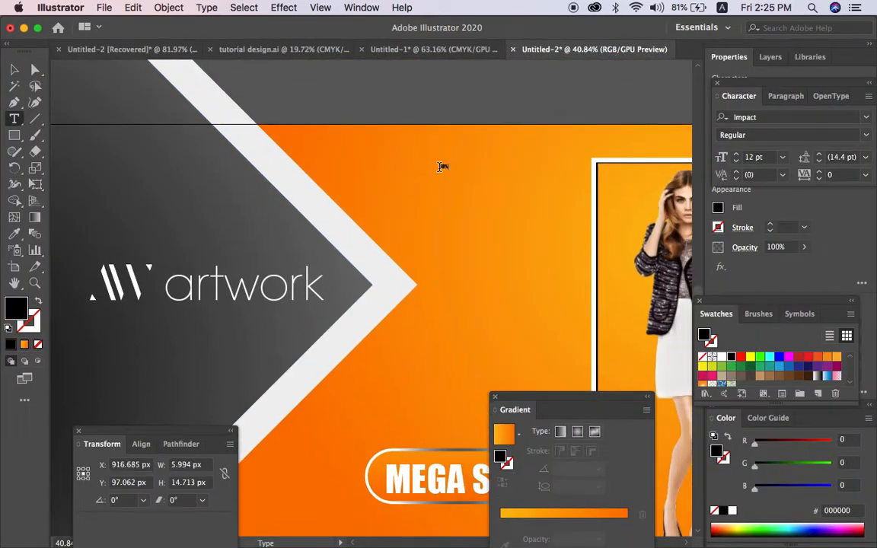
left_click(15, 70)
left_click_drag(445, 177, 548, 285)
double_click(461, 196)
double_click(461, 195)
key("BackSpace")
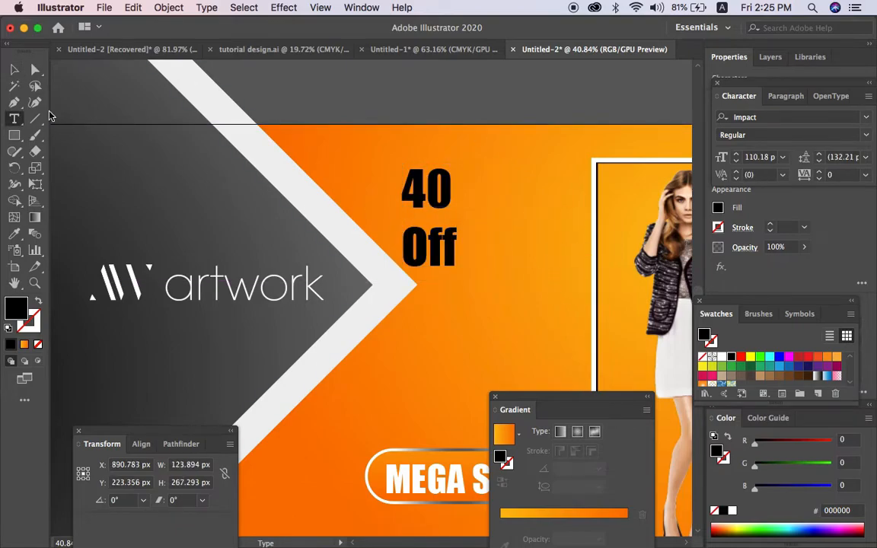
Create "%" as a separate text object and place it above the banner's top edge
left_click(14, 70)
left_click(343, 95)
scroll(435, 138, "right", 1)
scroll(434, 139, "right", 1)
type("%")
left_click_drag(365, 292, 479, 127)
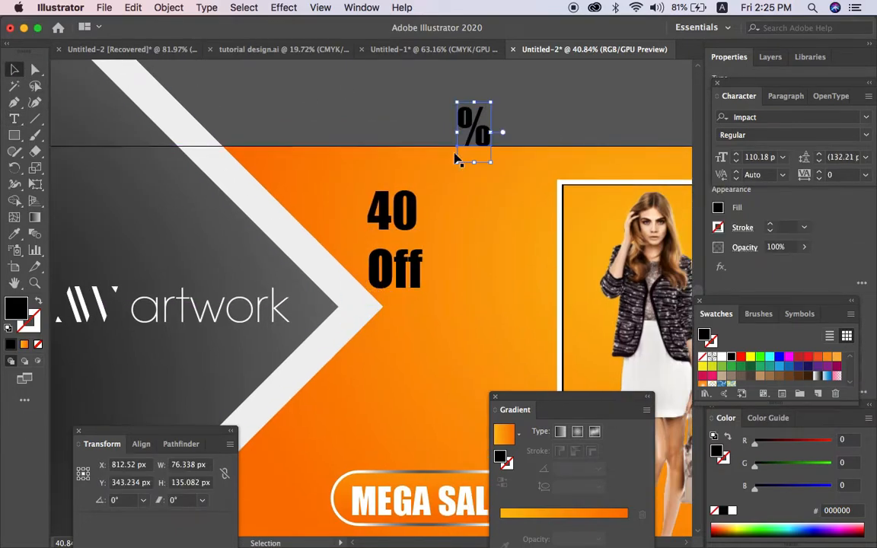
Split "40" from "Off" into its own object above the MEGA SALE button and enlarge it to about 272 × 224 px
double_click(411, 216)
double_click(411, 216)
key("super+x")
left_click(14, 70)
scroll(209, 79, "down", 1)
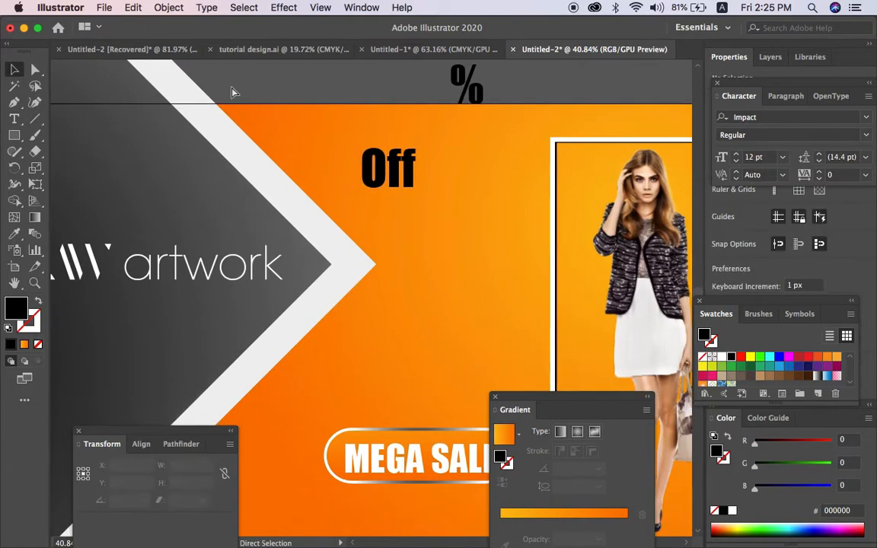
key("super+v")
left_click_drag(383, 285, 493, 347)
left_click_drag(509, 246, 509, 246)
Try different RGB fill colours on the large "40" and set its fill to black
left_click_drag(790, 442, 714, 448)
left_click(802, 465)
left_click(815, 487)
left_click_drag(800, 464, 788, 465)
left_click(723, 510)
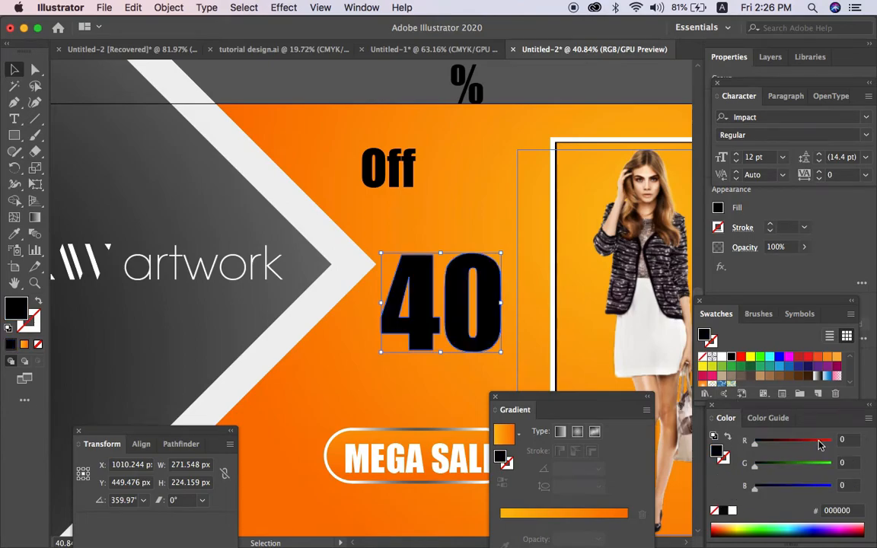
Try a white fill on the large "40", then undo the recent fill changes
left_click(732, 512)
left_click_drag(504, 250, 497, 241)
key("super+z")
key("super+z")
key("super+z")
key("super+z")
key("super+z")
key("super+z")
key("super+z")
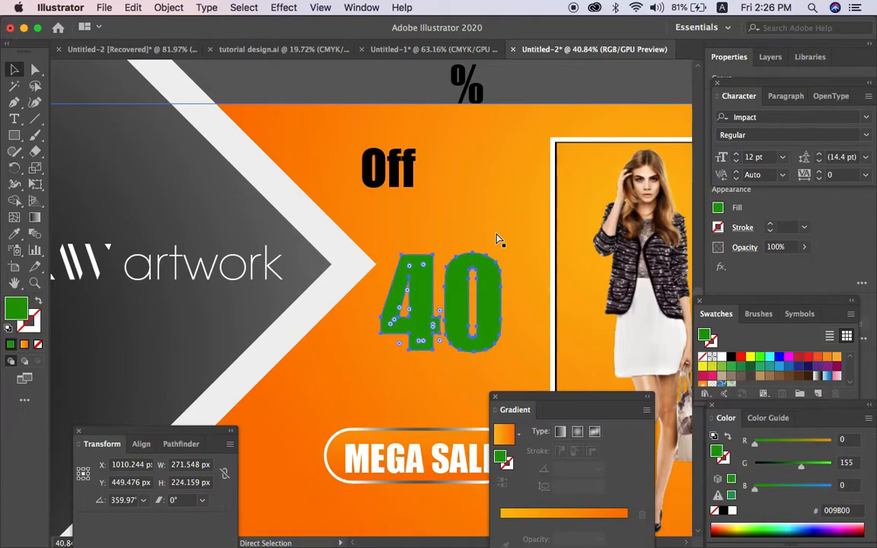
Stack "%" above "Off" beside the large "40" and convert the lettering to outlines
left_click_drag(477, 96, 538, 296)
scroll(533, 285, "down", 3)
left_click_drag(394, 145, 529, 315)
left_click(479, 269)
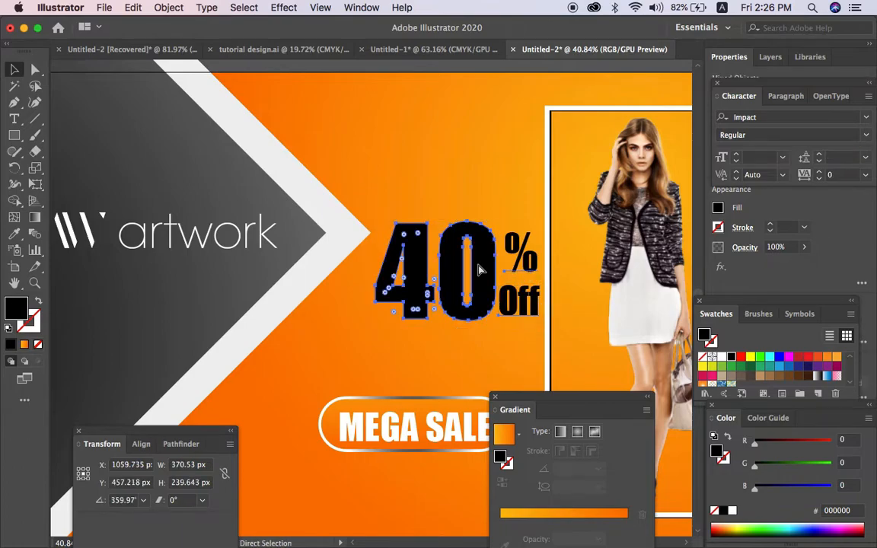
key("super+shift+o")
Move the whole 40% Off lettering down and left so it sits directly above the MEGA SALE button
key("shift+Left")
key("shift+Down")
key("shift+Left")
key("shift+Down")
key("shift+Left")
key("shift+Down")
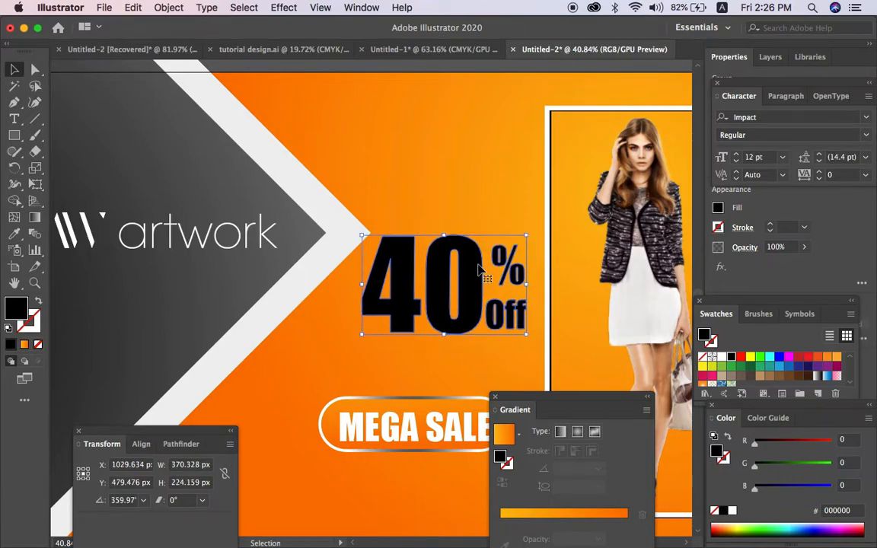
scroll(479, 270, "down", 5)
scroll(480, 271, "left", 1)
left_click_drag(464, 222, 441, 246)
Try several RGB fills on the 40% Off lettering, including off-white and a green of 79, 247, 113
left_click(732, 511)
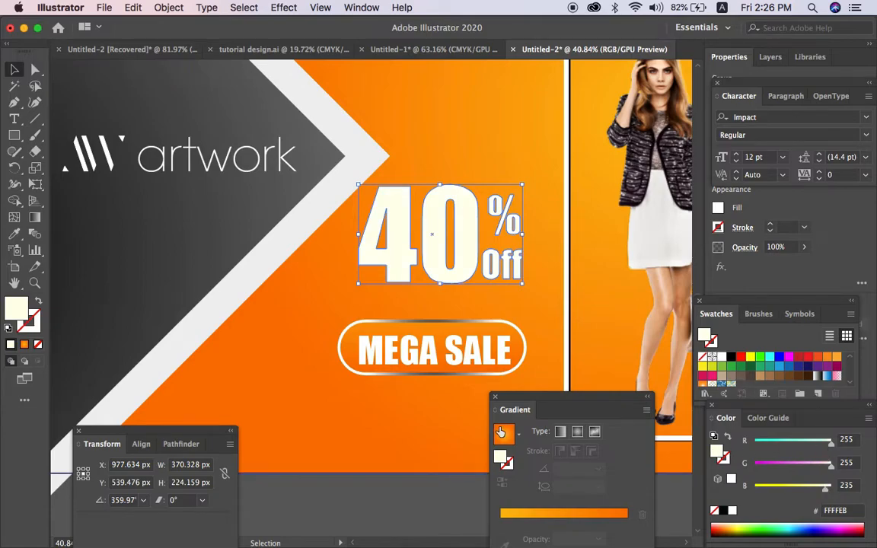
left_click(753, 463)
left_click(752, 441)
left_click(830, 464)
left_click(807, 465)
mouse_move(796, 491)
left_mouse_down()
mouse_move(832, 488)
mouse_move(745, 465)
mouse_move(789, 487)
left_mouse_up()
left_click(830, 442)
left_click(828, 465)
left_click_drag(798, 443, 778, 444)
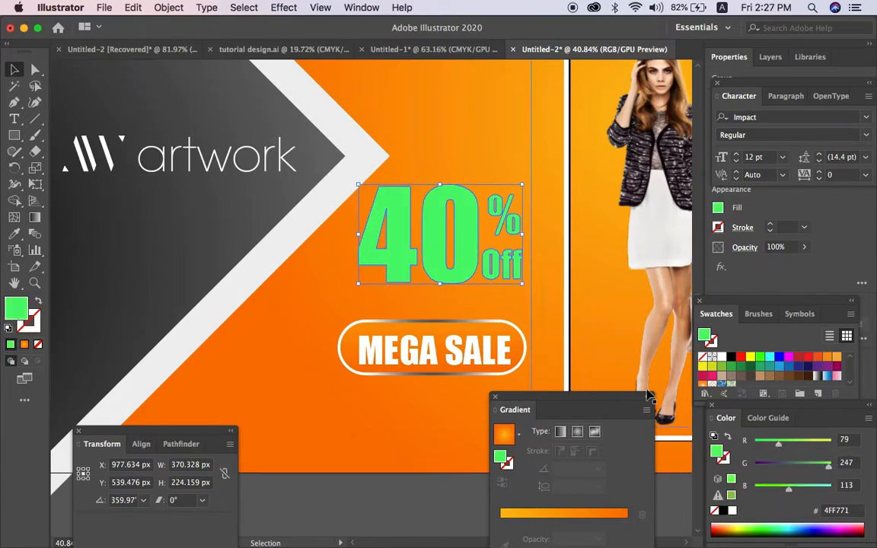
Apply the background's orange radial gradient to the 40% Off lettering with the Eyedropper tool
key("i")
left_click(533, 170)
left_click(504, 133)
scroll(504, 133, "down", 1)
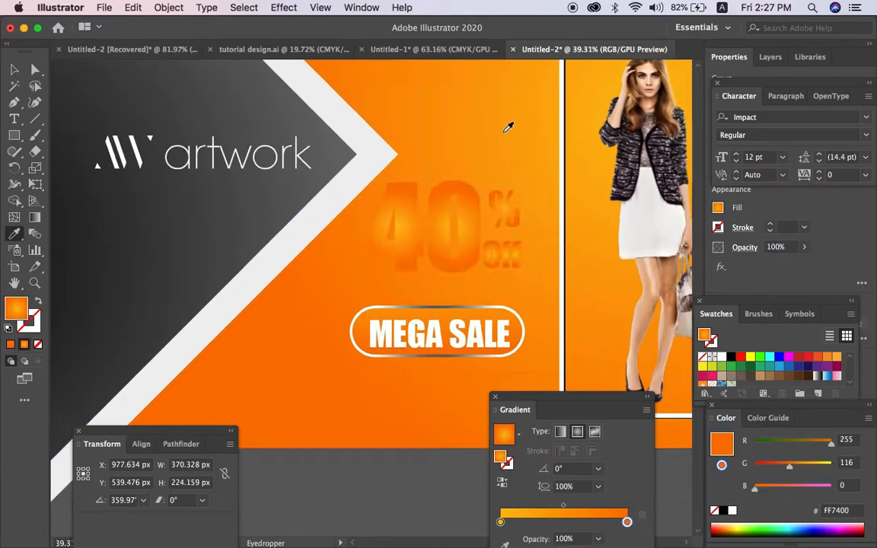
scroll(508, 127, "down", 3)
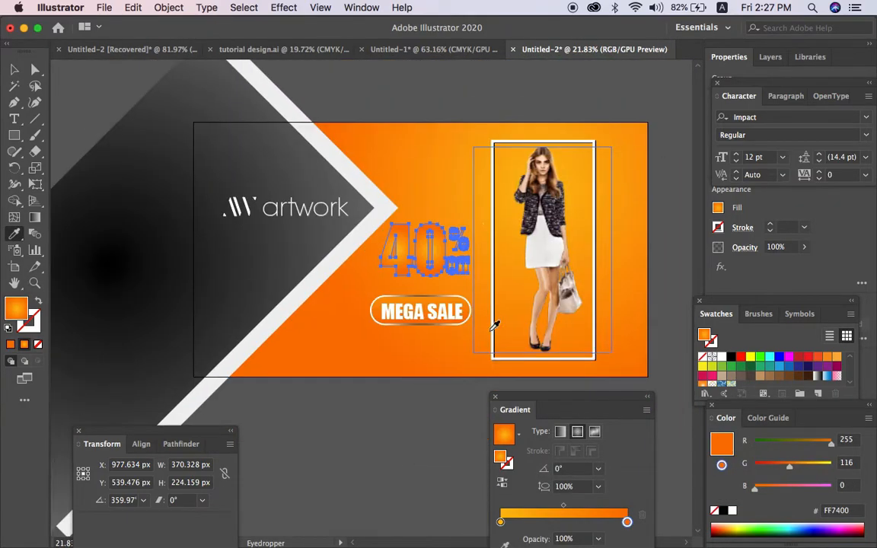
Try yellow and other colours on the lettering gradient's outer stop and set it to black
left_click(823, 464)
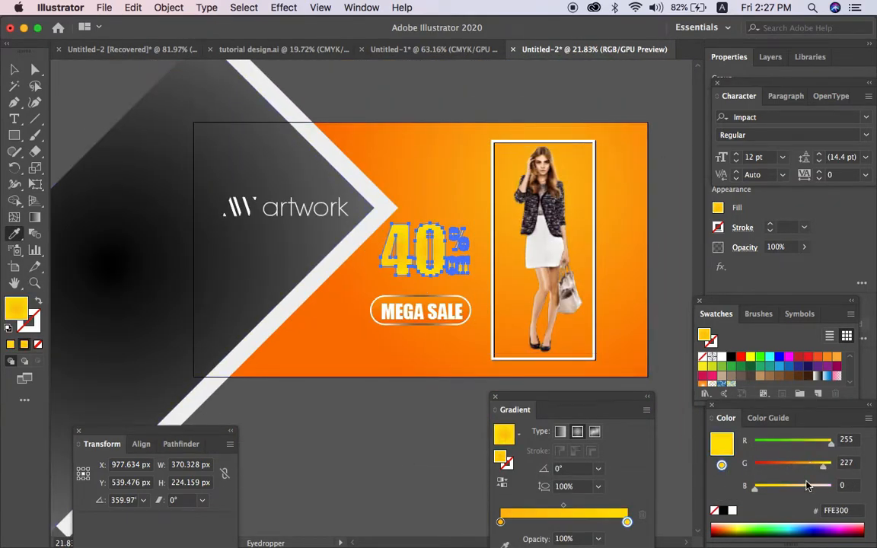
left_click(787, 465)
left_click_drag(804, 466, 843, 466)
left_click(796, 488)
left_click_drag(797, 487, 717, 501)
left_click(723, 510)
left_click_drag(755, 467, 730, 468)
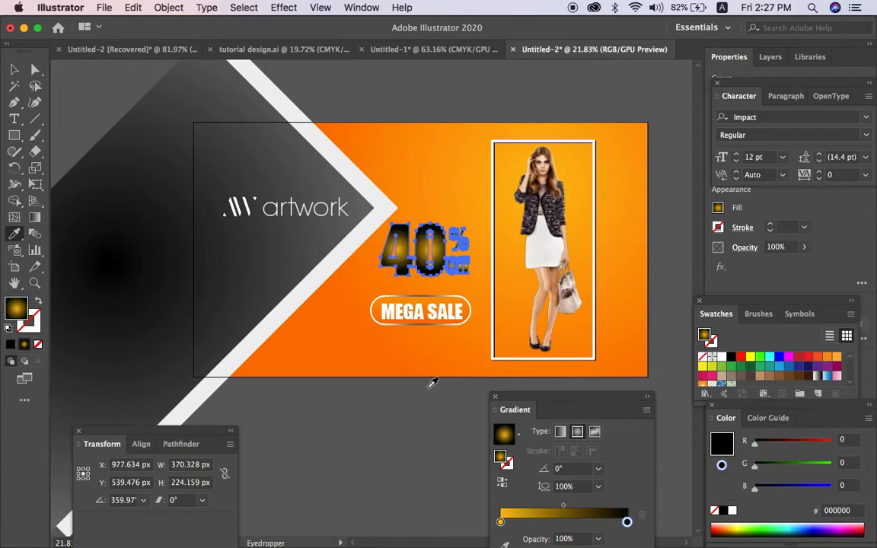
Switch the colour values to CMYK and fill the 40% Off lettering with solid brown C 0, M 50, Y 100, K 59
left_click(868, 418)
left_click(826, 463)
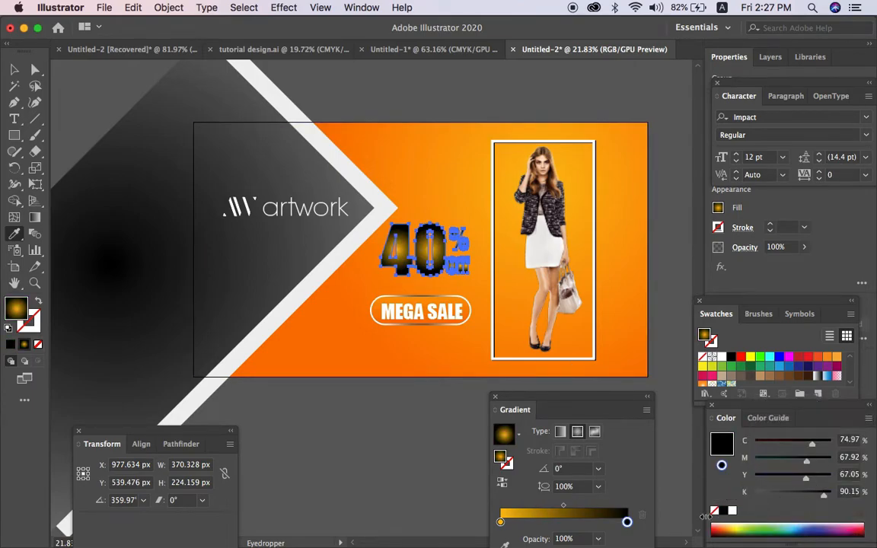
left_click(714, 511)
left_click(732, 497)
left_click_drag(824, 496, 772, 497)
left_click(831, 459)
left_click_drag(795, 444, 754, 442)
left_click(793, 460)
left_click(800, 494)
key("v")
left_click(418, 421)
scroll(416, 421, "down", 2)
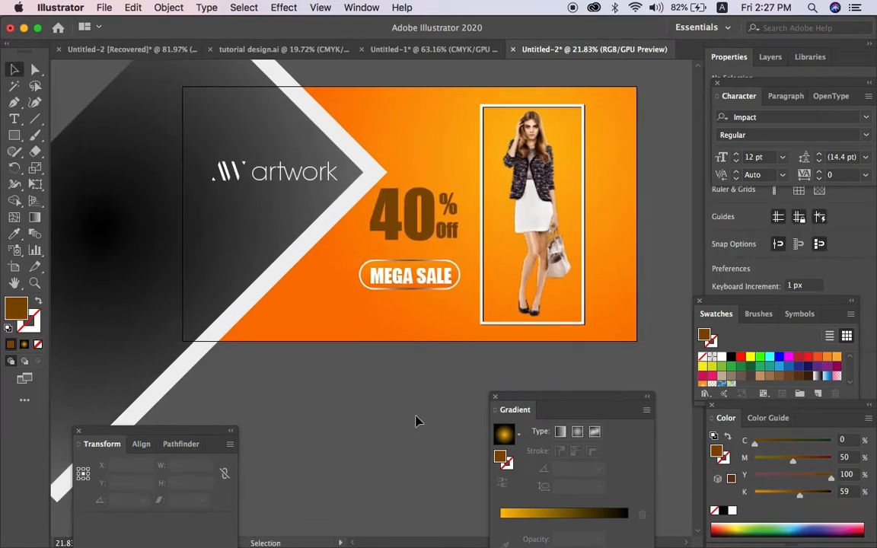
Place a duplicate of the brown 40% Off lettering about 10 px lower and further right than the original
left_click(411, 217)
left_click(441, 385)
scroll(440, 387, "up", 4)
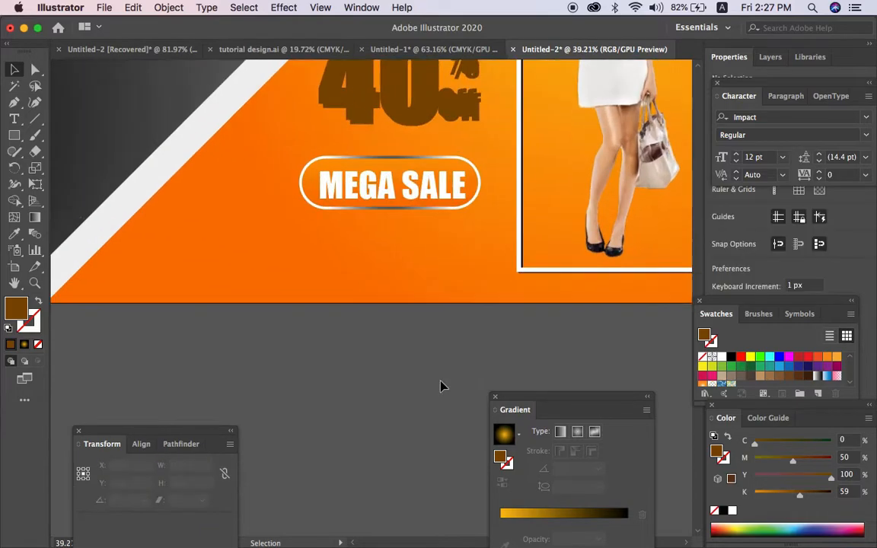
scroll(441, 386, "up", 3)
Select both brown copies of the lettering and blend them into an extruded shadow
left_click(408, 131)
scroll(470, 239, "up", 4)
left_click(467, 202, "shift")
scroll(466, 202, "up", 3)
double_click(38, 234)
left_click(411, 254)
left_click(444, 285)
key("Return")
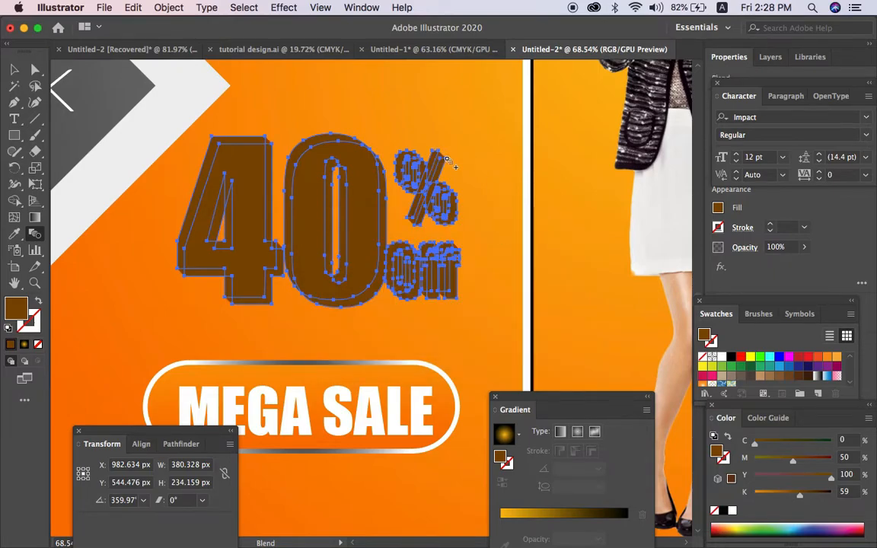
Place a copy of the 40% Off lettering in front of the brown extrusion and fill it white
scroll(464, 141, "down", 5)
key("v")
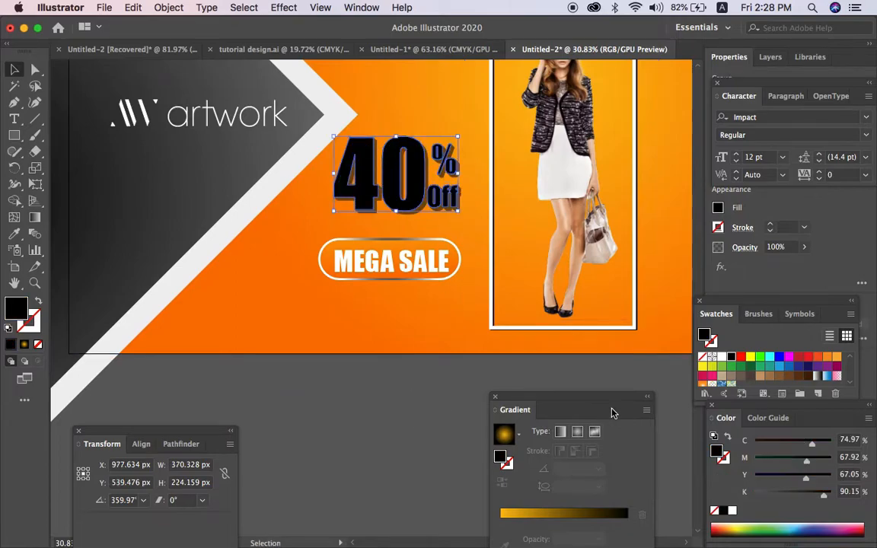
key("Tab")
scroll(335, 434, "down", 3)
Bring a banner-sized orange rectangle to the front and use it as a clipping mask for all the artwork
left_click(339, 349)
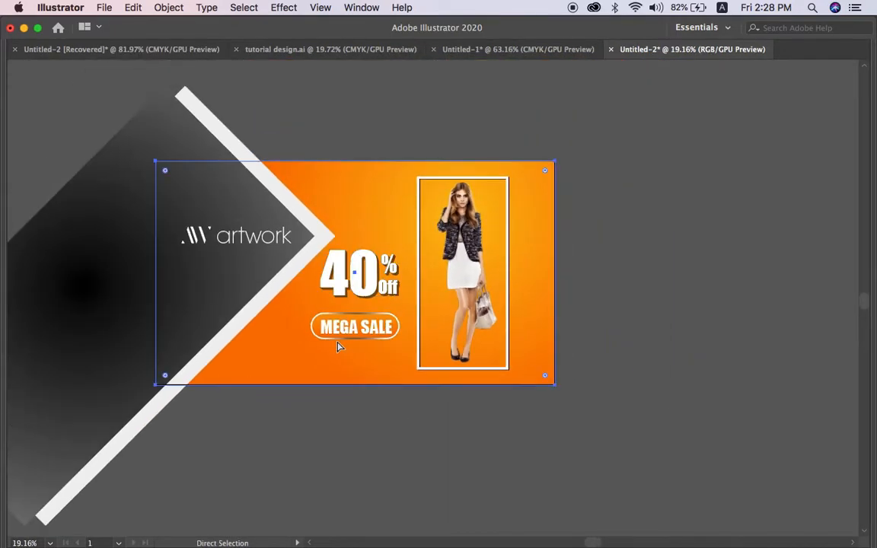
key("super+shift+bracketright")
key("super+a")
right_click(454, 251)
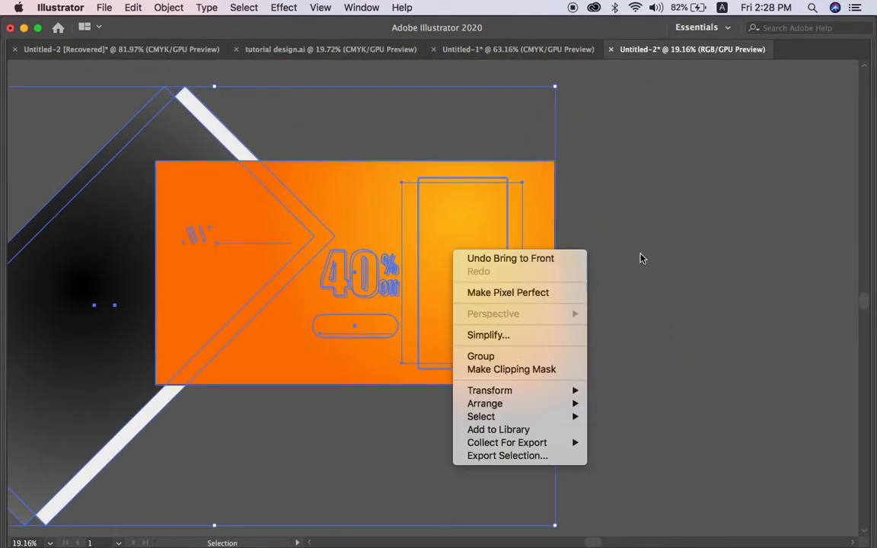
left_click(542, 369)
scroll(611, 315, "up", 3)
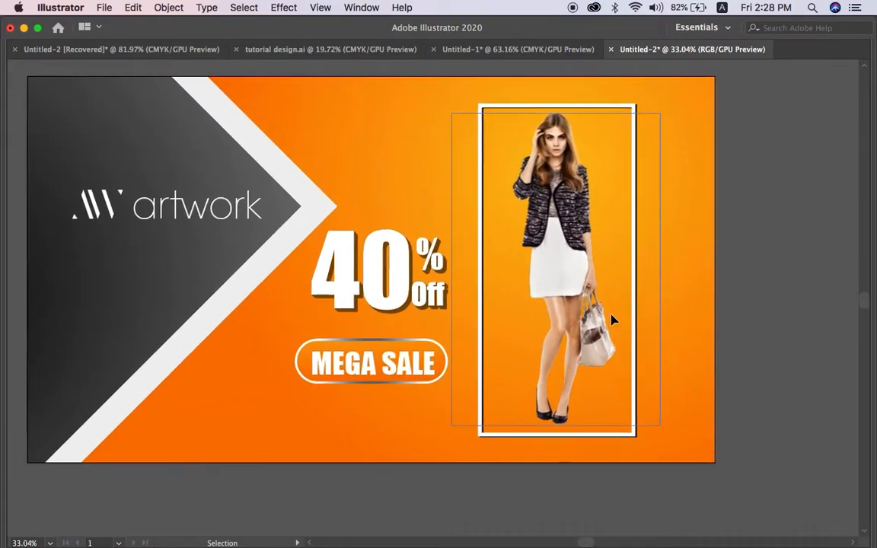
Enter the banner's clip group in isolation mode and try starting a text object above the banner
double_click(216, 190)
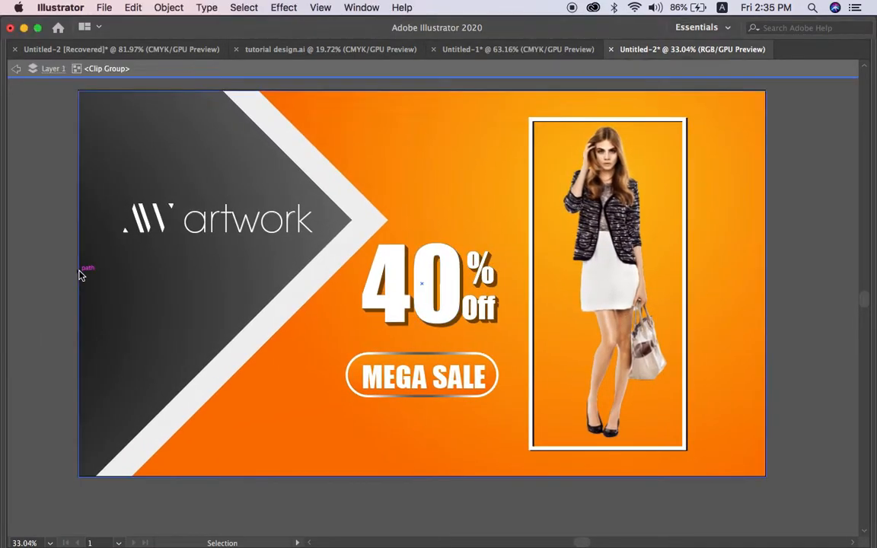
key("Tab")
key("Tab")
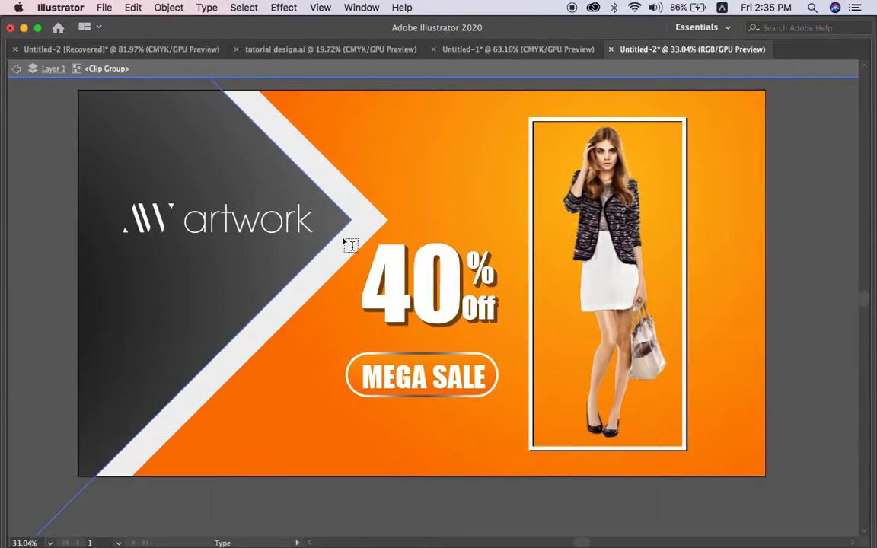
left_click(386, 130)
scroll(382, 129, "up", 1)
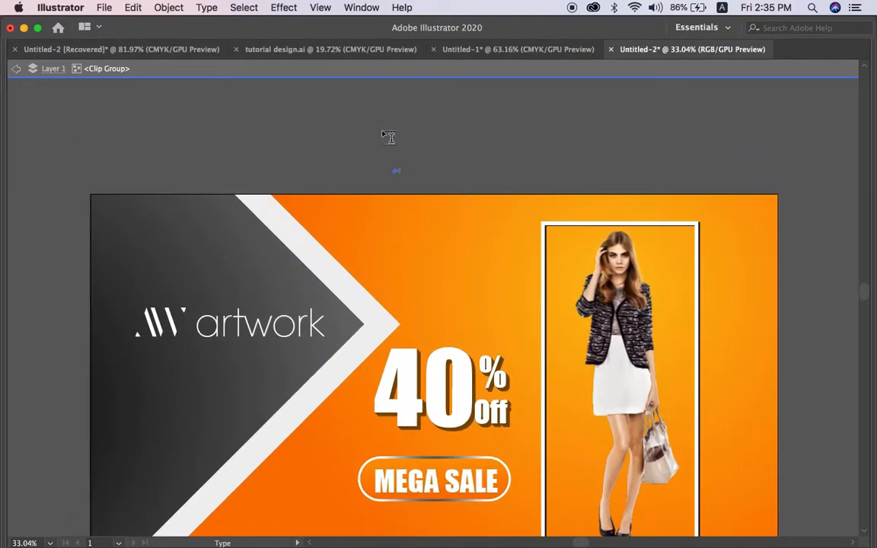
Switch to tutorial design.ai, show the Advanced toolbar and cut the "For Simple & Best Clothing" tagline from the black tag
left_click(335, 49)
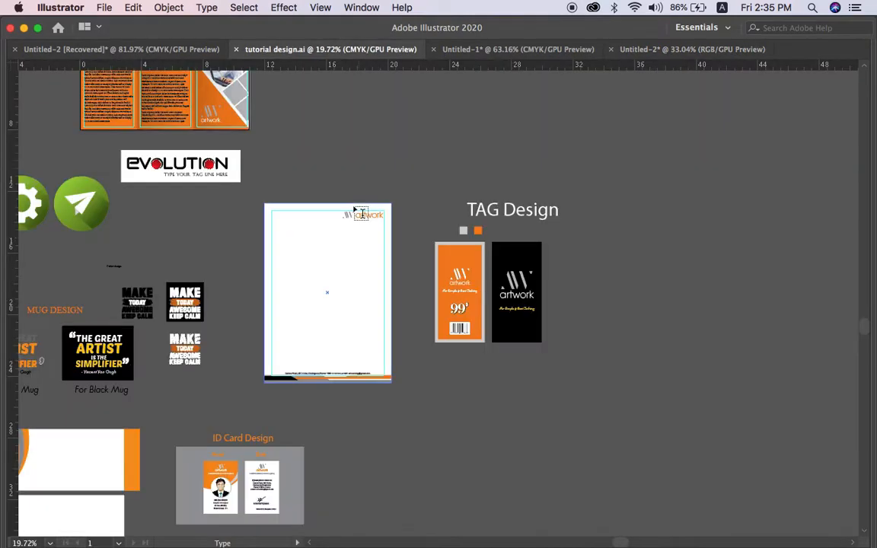
left_click(362, 7)
mouse_move(427, 151)
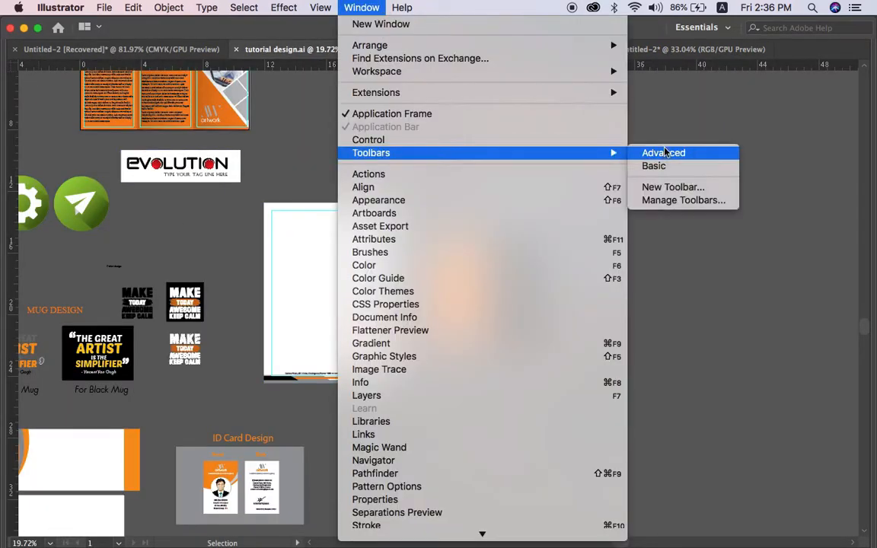
left_click(645, 151)
left_click(573, 312)
key("Delete")
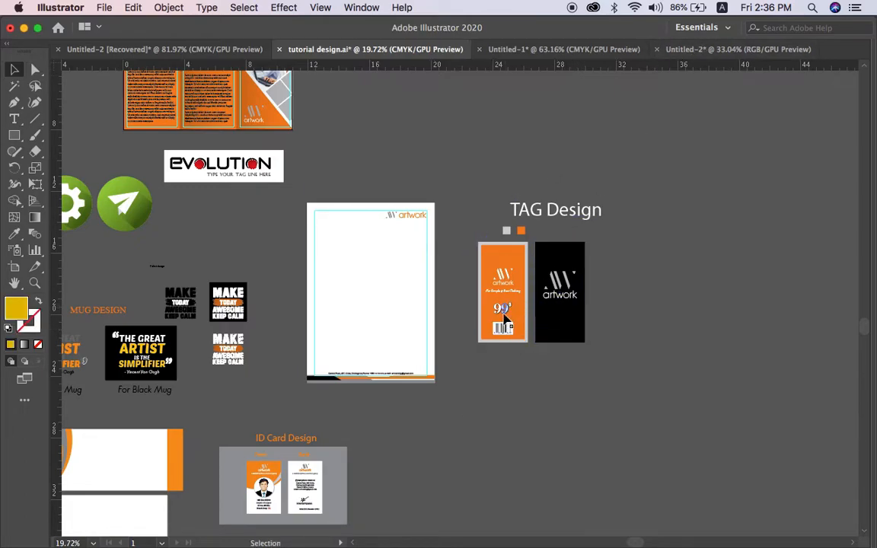
Paste the gold tagline into the Untitled-2 banner, enlarge it and place it beneath the artwork logo
scroll(512, 312, "up", 2)
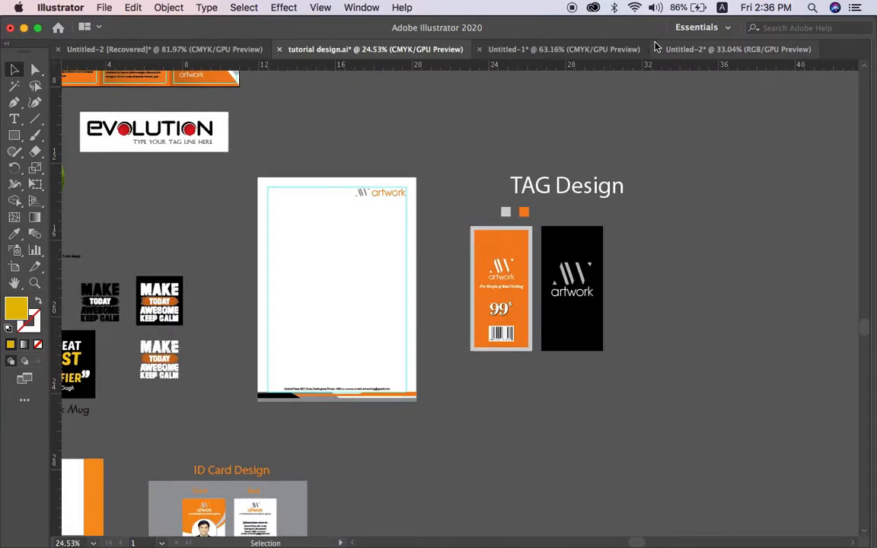
left_click(695, 50)
scroll(548, 195, "down", 3)
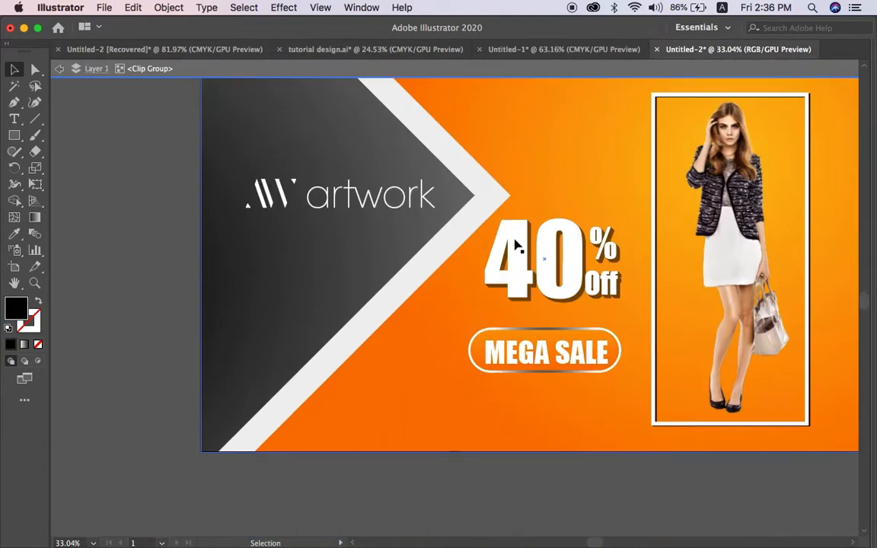
scroll(524, 221, "up", 3)
left_click(443, 291)
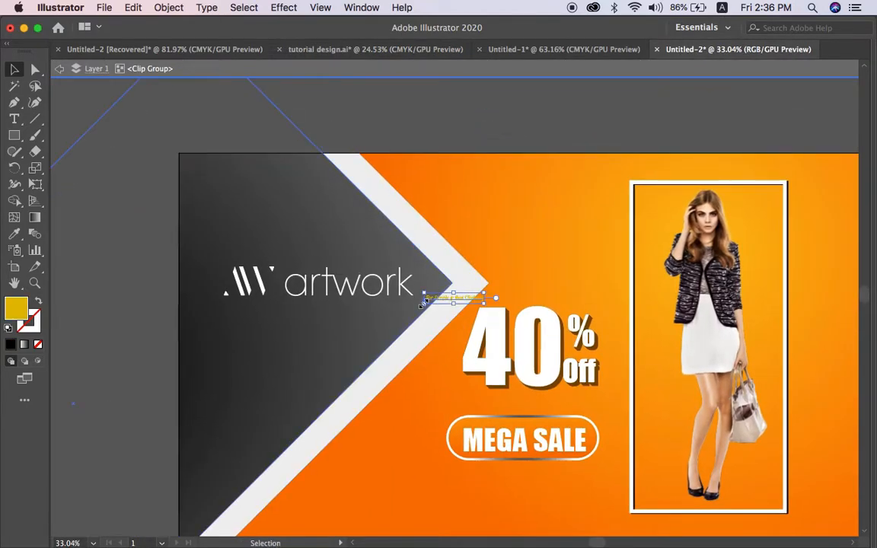
left_click_drag(423, 304, 281, 367)
left_click(374, 331)
left_click_drag(418, 308, 360, 329)
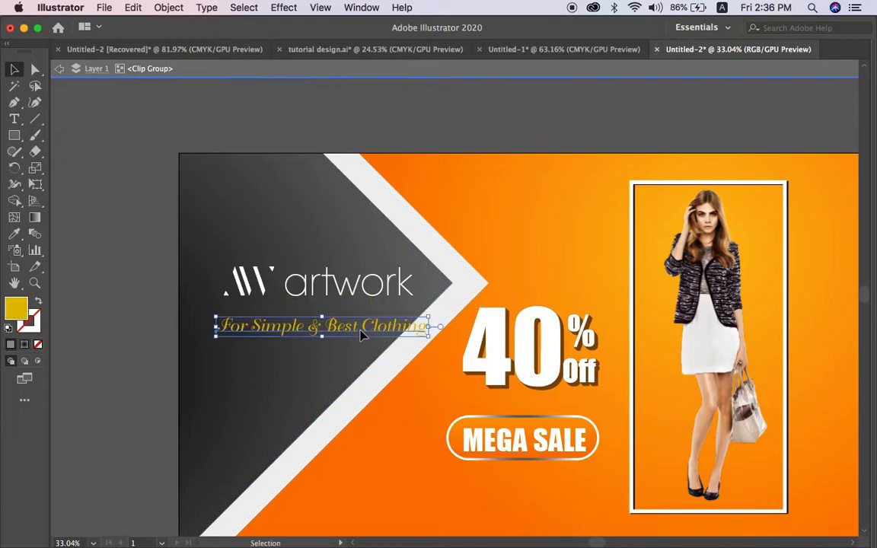
left_click_drag(429, 336, 411, 318)
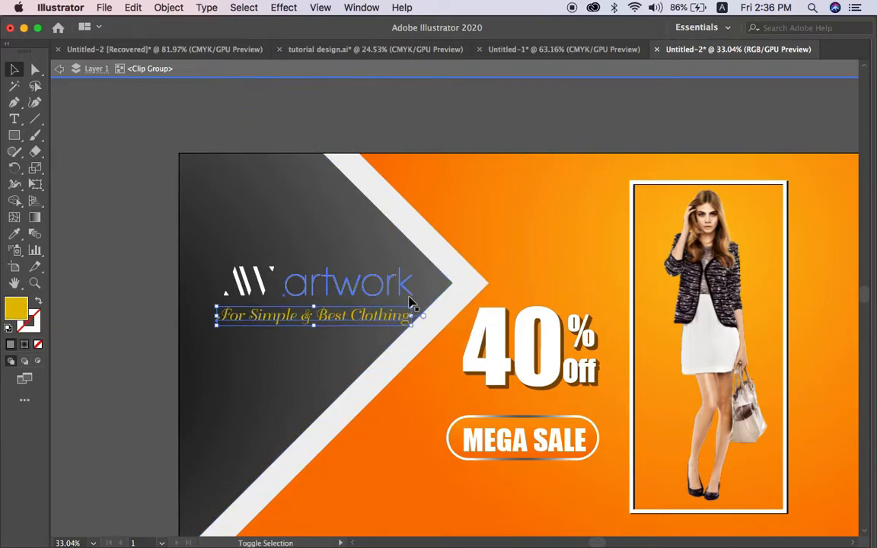
Nudge the artwork logo and its tagline upward together on the dark shape
left_click(410, 298, "shift")
key("shift+Up")
key("shift+Up")
left_click(508, 138)
Add the text "fashion" in black, enlarge it and place it on the banner's upper middle above the 40% Off lettering
left_click_drag(493, 171, 440, 154)
key("shift+Tab")
key("t")
key("Tab")
left_click(363, 112)
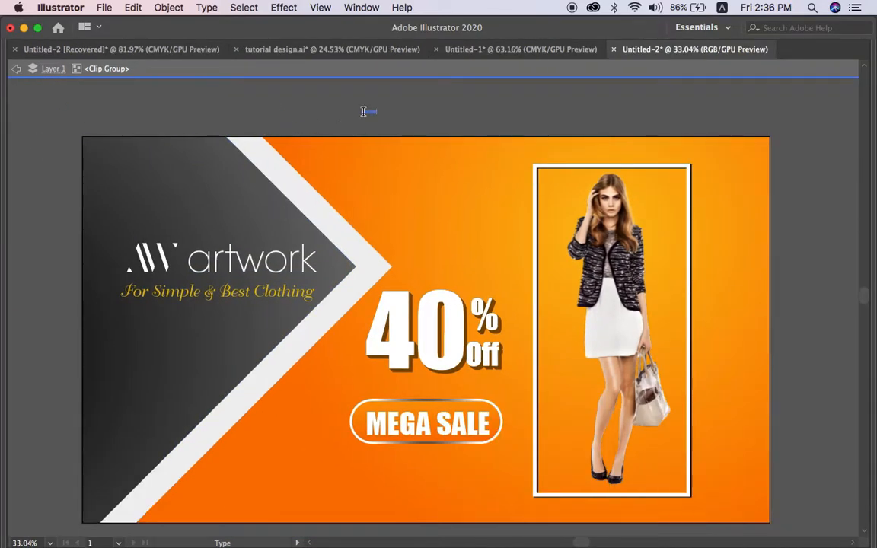
left_click(355, 7)
left_click(651, 151)
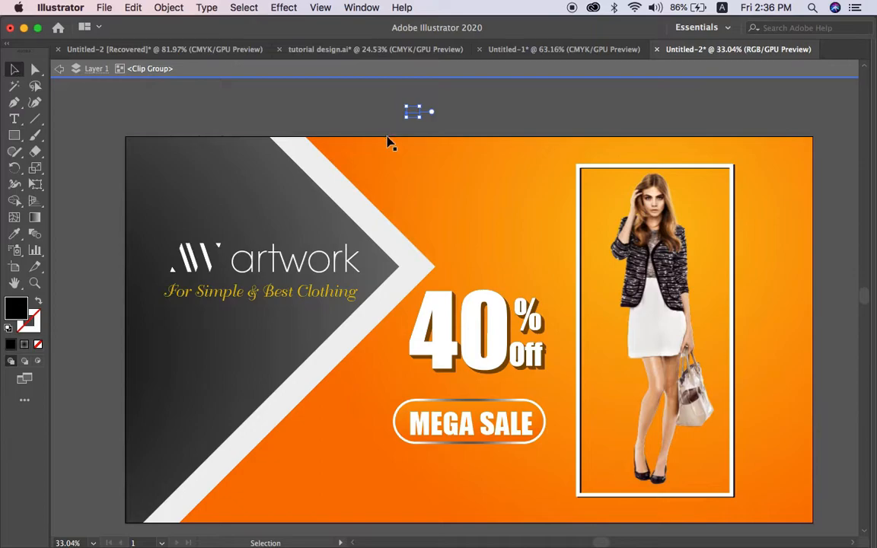
left_click_drag(428, 118, 517, 186)
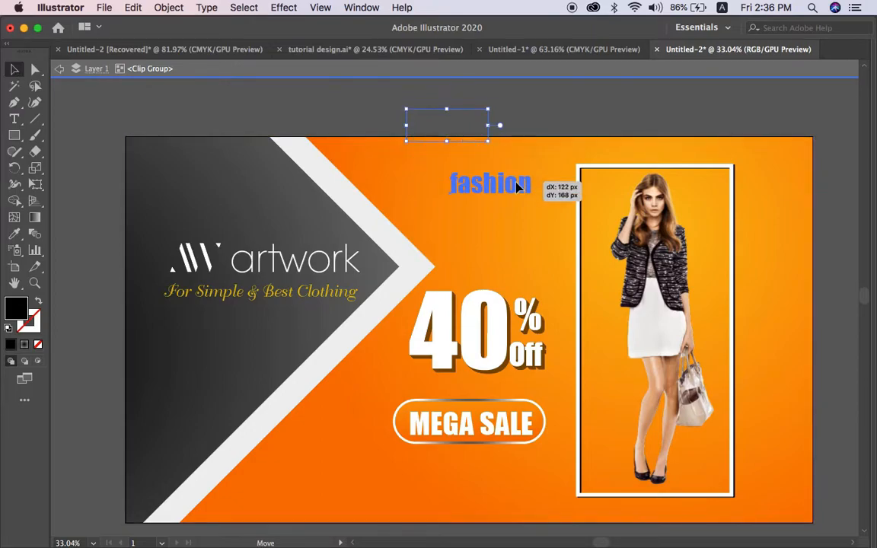
key("shift+Tab")
left_click(515, 121)
key("Tab")
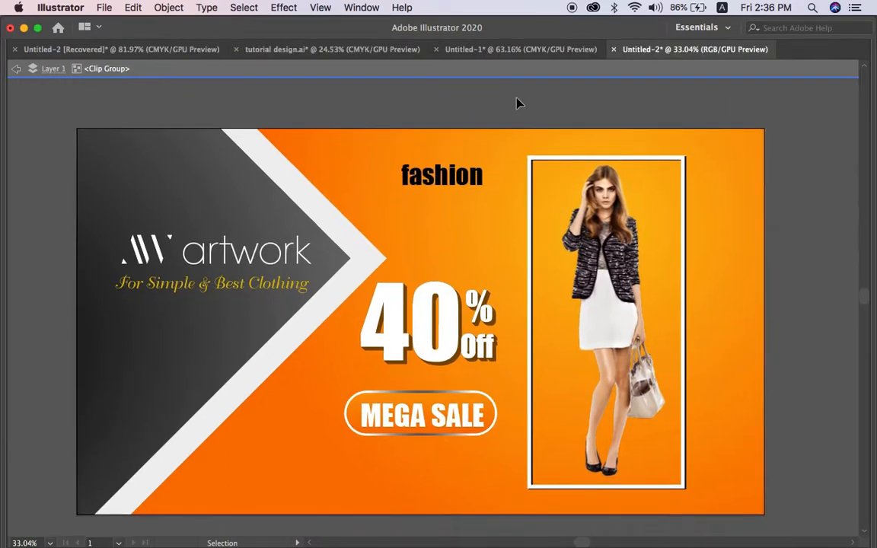
Draw a small chevron beneath "fashion" with the Pen tool and swap its black fill to the stroke
key("Tab")
left_click(14, 105)
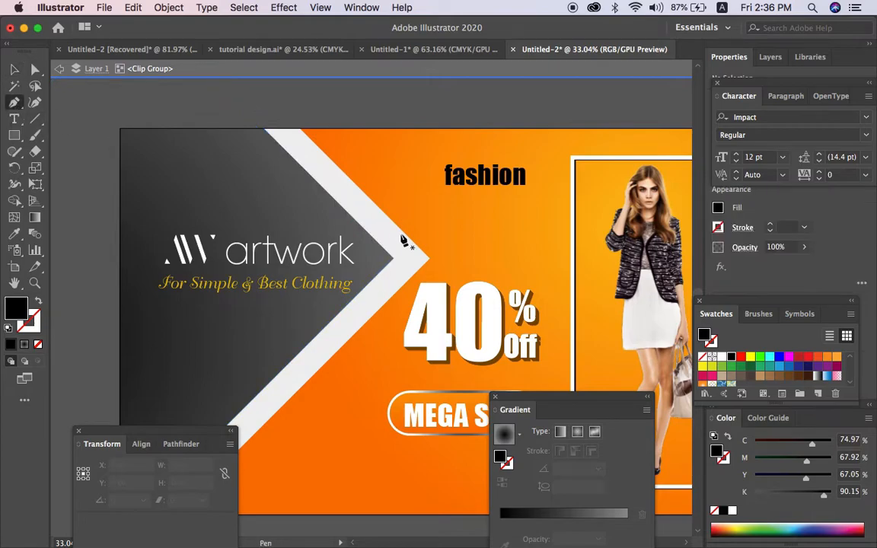
left_click(454, 196)
left_click(464, 204)
key("v")
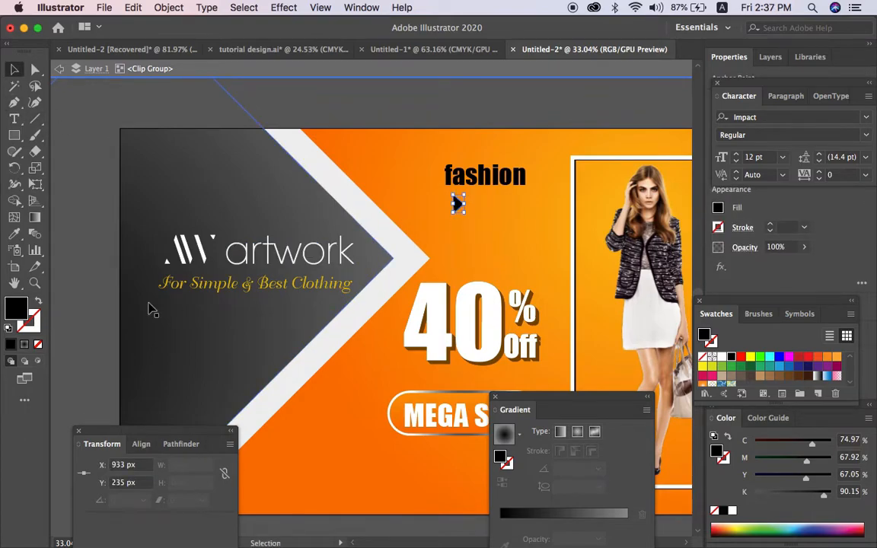
left_click(39, 302)
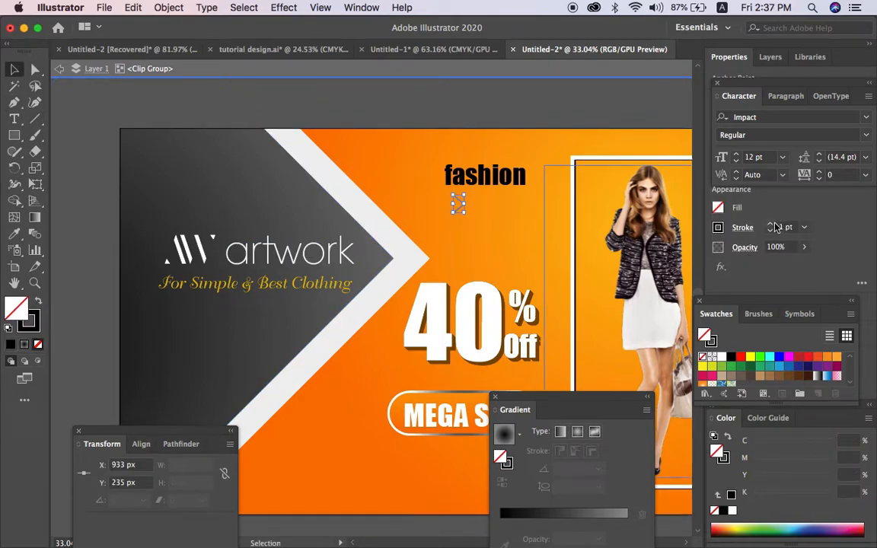
Thicken the chevron's stroke to 7.75 pt and place it, enlarged, directly after the word "fashion"
left_click(745, 229)
left_click(664, 267)
key("Tab")
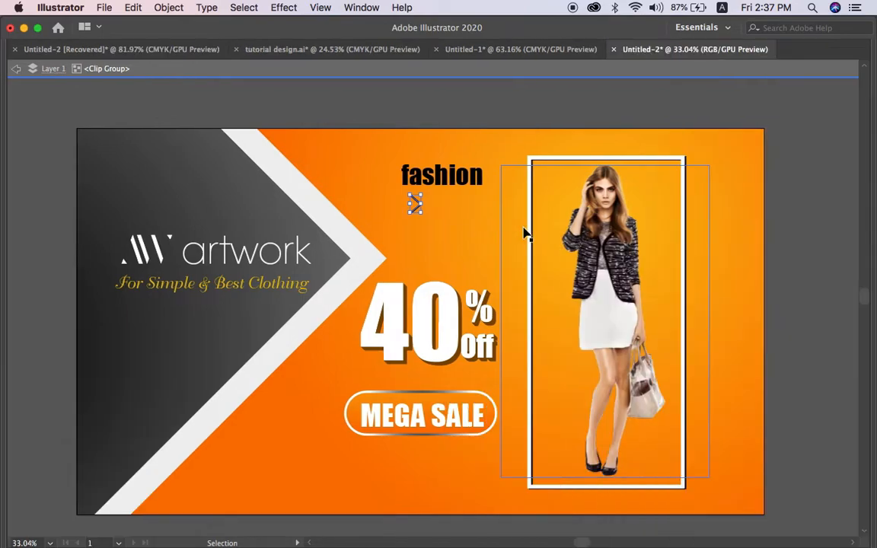
left_click(489, 227)
scroll(489, 227, "up", 5)
right_click(489, 228)
left_click(375, 203)
key("Tab")
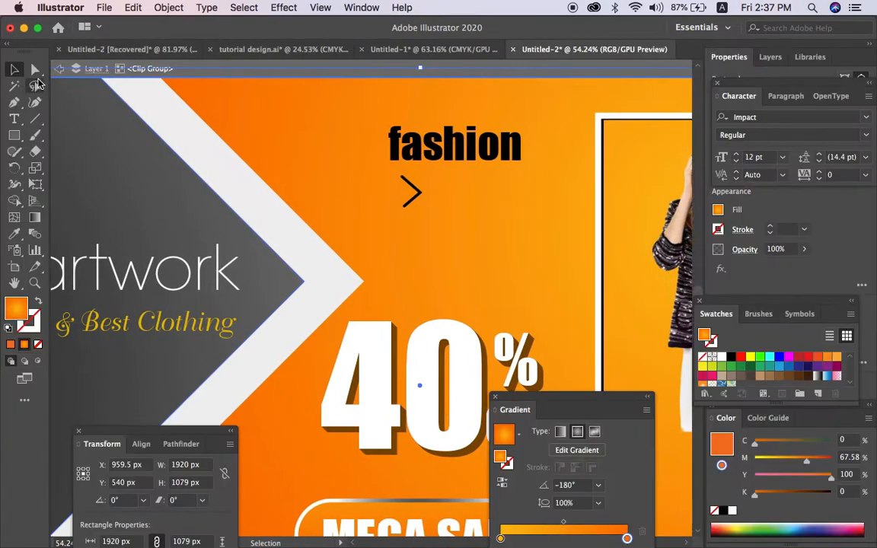
key("a")
mouse_move(405, 211)
left_mouse_down()
mouse_move(542, 147)
mouse_move(558, 150)
left_mouse_up()
left_click(441, 230)
key("v")
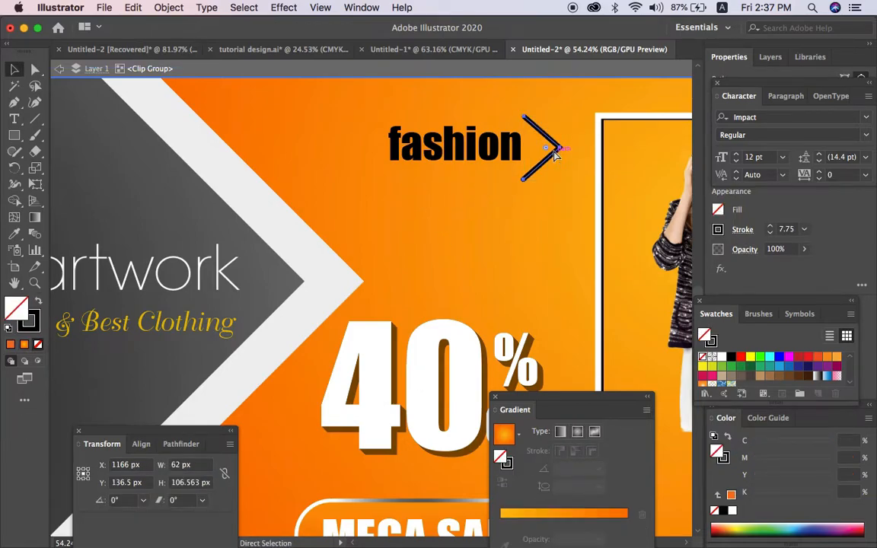
left_click(561, 146, "shift")
key("Escape")
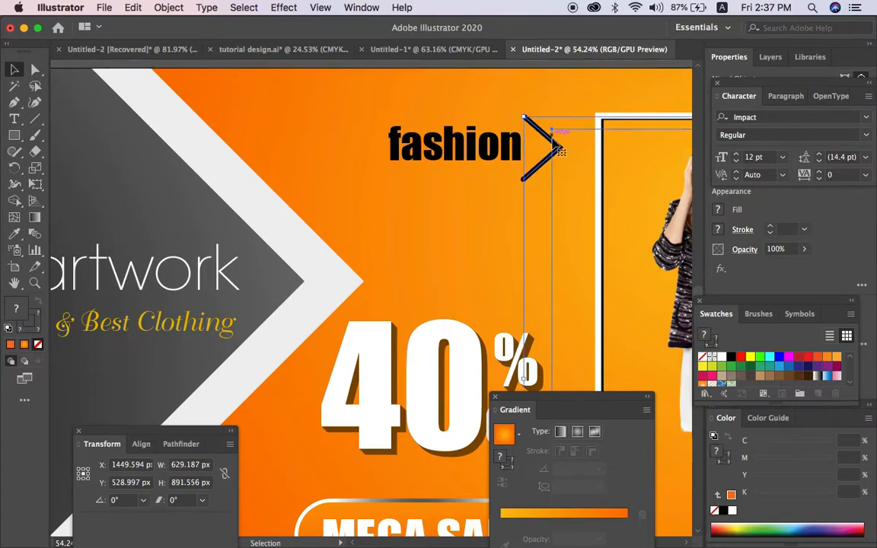
left_click(546, 79)
left_click(565, 152)
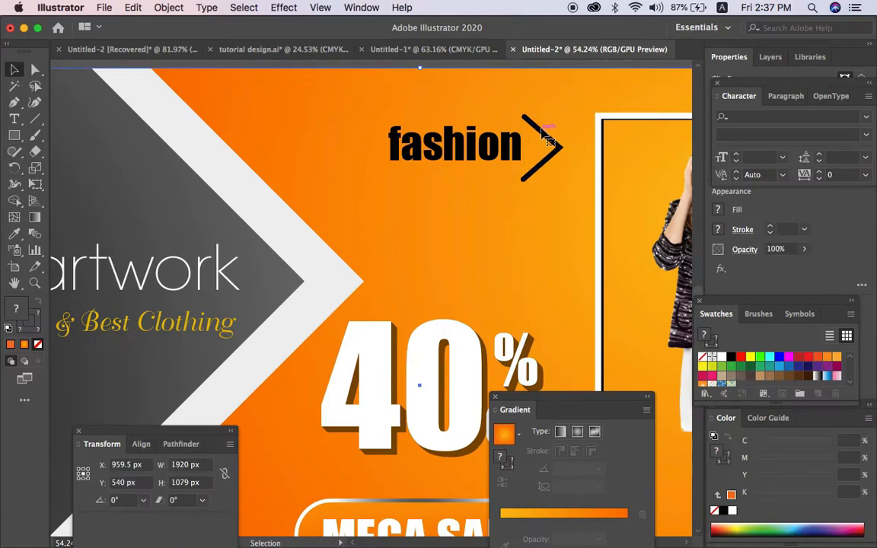
key("super+2")
left_click(555, 141)
scroll(556, 106, "down", 4)
left_click(558, 75)
left_click(557, 134)
key("super+2")
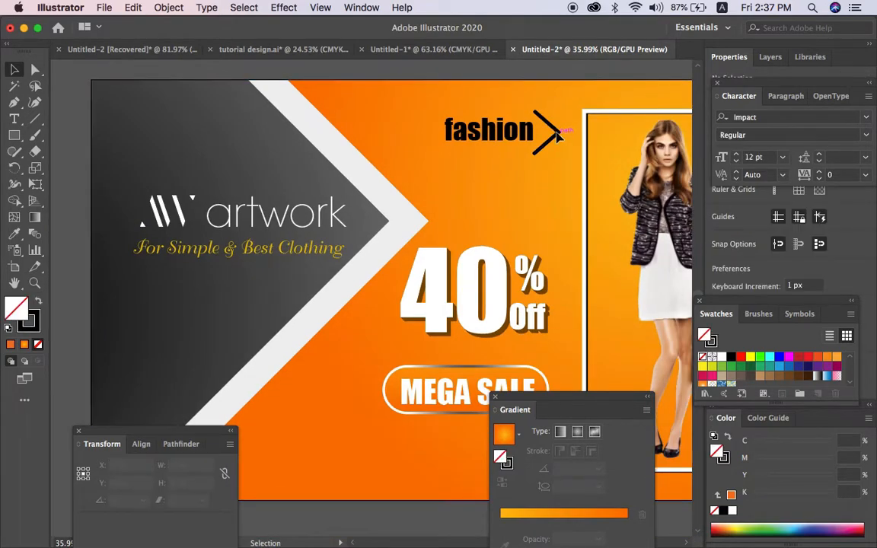
double_click(554, 152)
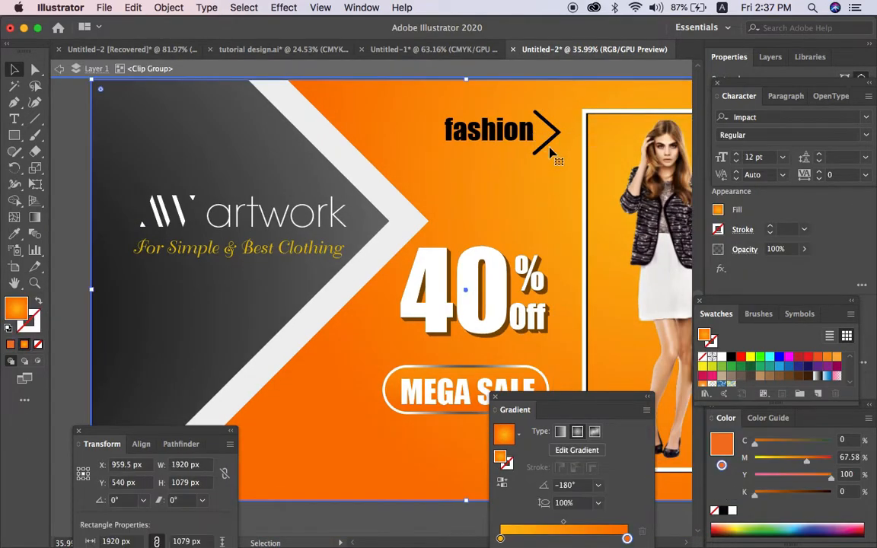
left_click(570, 67)
left_click(557, 71)
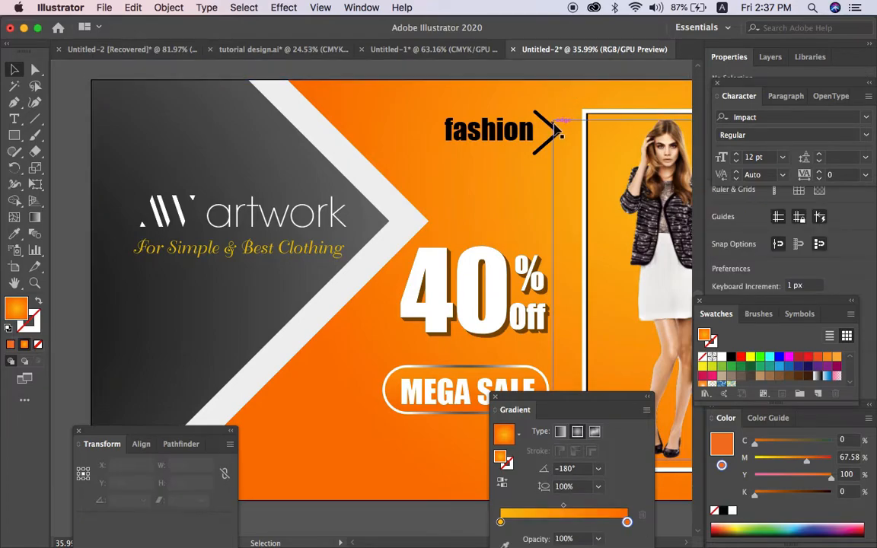
Cut the chevron out of the clip group, paste it onto the banner and delete it
left_click(552, 124)
double_click(555, 129)
key("Delete")
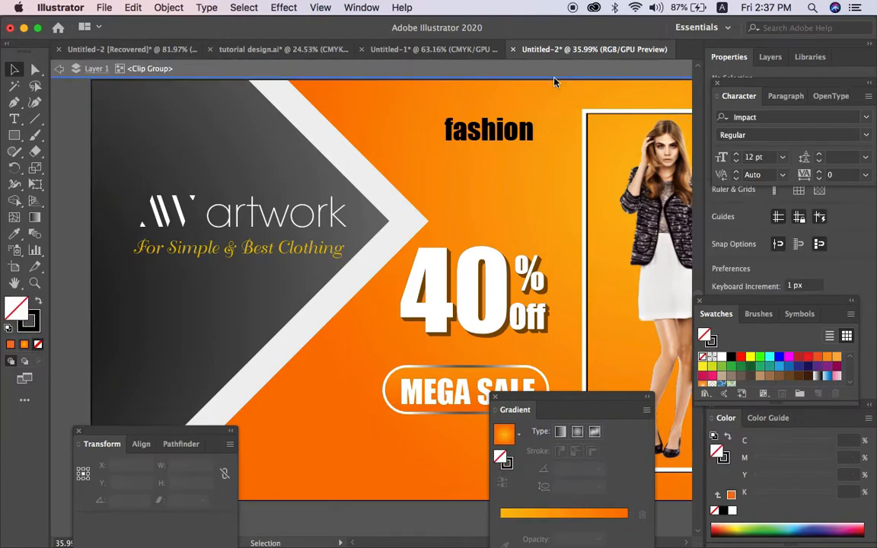
left_click(564, 67)
scroll(542, 156, "up", 3)
key("super+v")
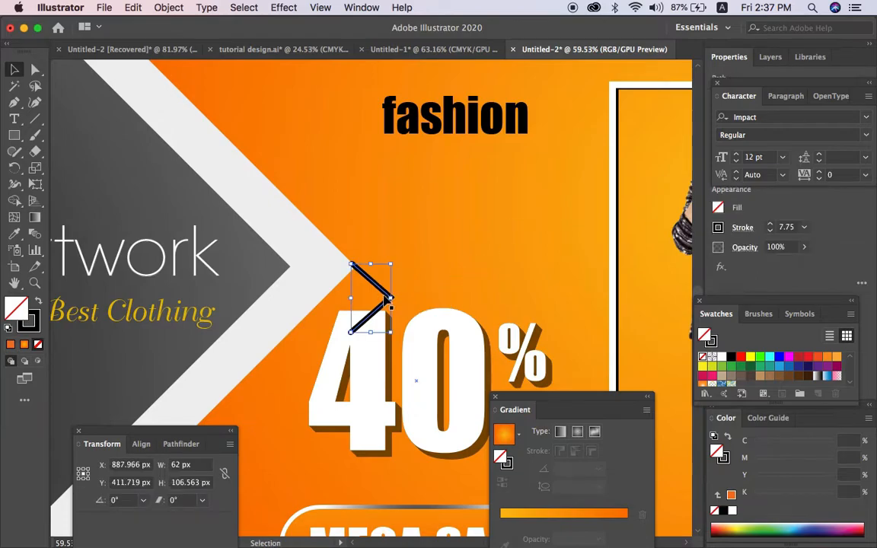
key("Delete")
Draw a small triangle about 54 × 47 px beneath "fashion" with the Star tool and swap its black stroke to the fill
key("m")
left_click_drag(16, 136, 77, 199)
mouse_move(477, 192)
left_mouse_down()
mouse_move(491, 209)
mouse_move(484, 214)
left_mouse_up()
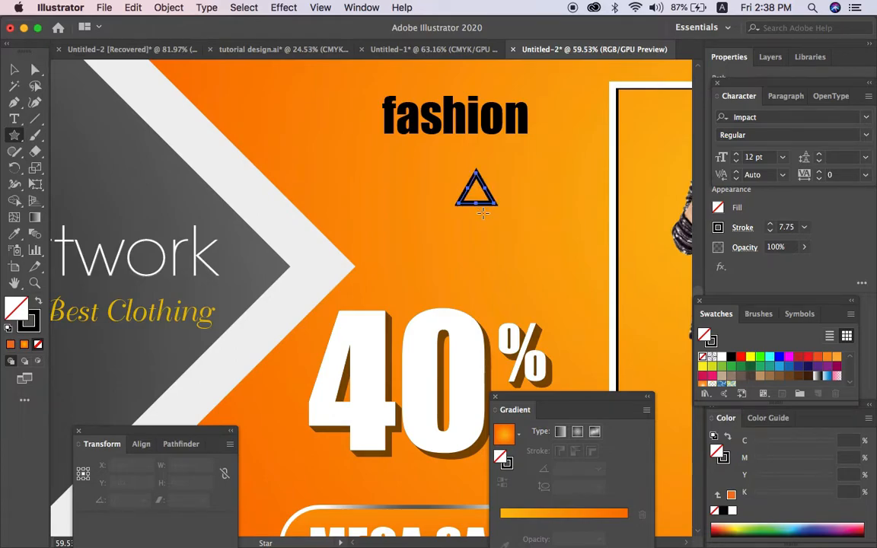
key("shift+x")
key("v")
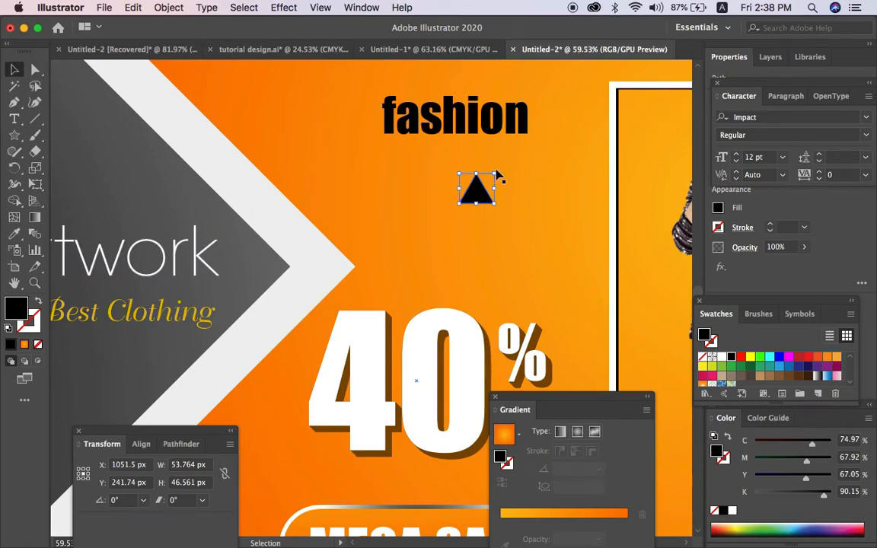
Rotate the triangle to point right, place it after "fashion", and group it with an overlapping duplicate as a double arrow
left_click_drag(525, 207, 525, 207)
left_click_drag(481, 188, 575, 114)
left_click(559, 122)
left_click(558, 121)
left_click(575, 120, "shift")
key("super+g")
Cut the "fashion" text out of the clip group, paste it onto the banner and place it back beside the double arrow
left_click(521, 128, "shift")
scroll(508, 198, "down", 4)
left_click(539, 93)
left_click(512, 160)
left_click(485, 89)
double_click(499, 152)
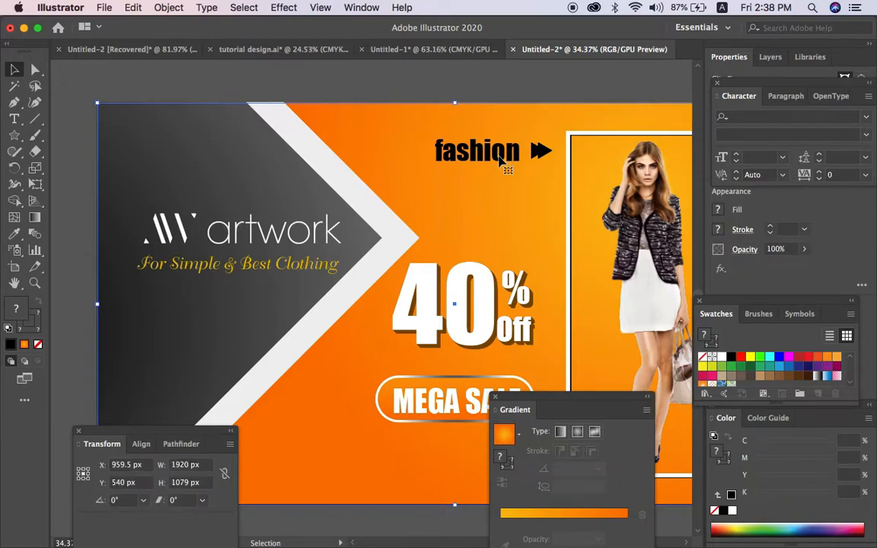
key("super+x")
double_click(520, 95)
key("super+v")
left_click_drag(399, 306, 507, 162)
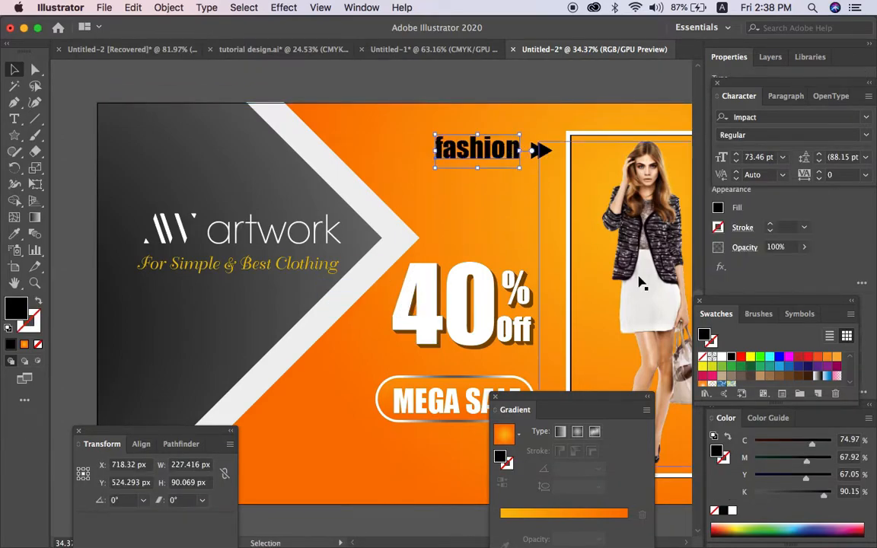
Recolour the "fashion" text light pink with about 24.5% magenta
left_click(732, 511)
left_click_drag(755, 457, 770, 467)
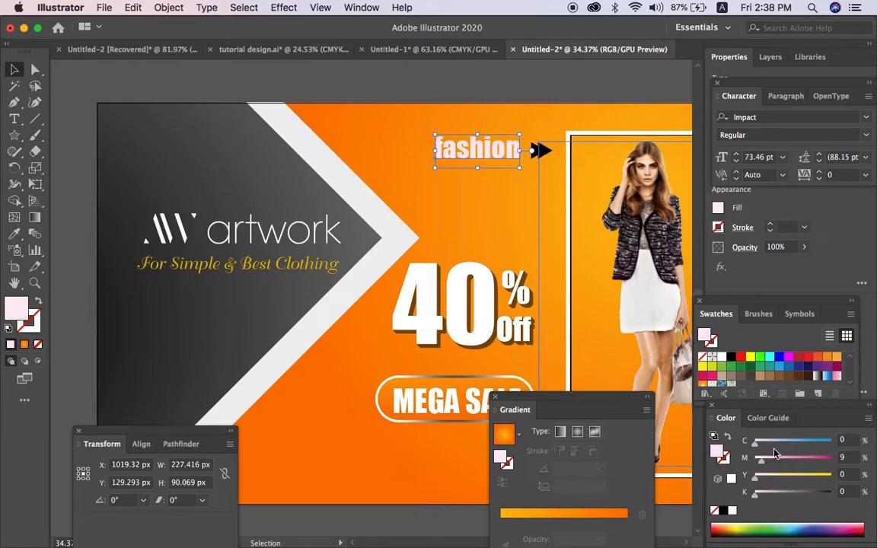
left_click(774, 457)
left_click(590, 93)
Apply the light pink of the "fashion" text to the double arrow with the Eyedropper
left_click(531, 169)
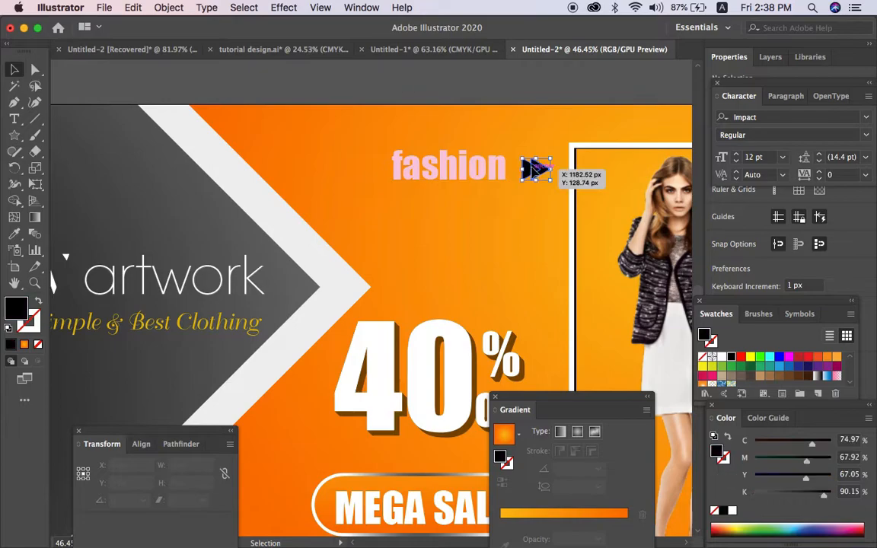
key("i")
left_click(417, 156)
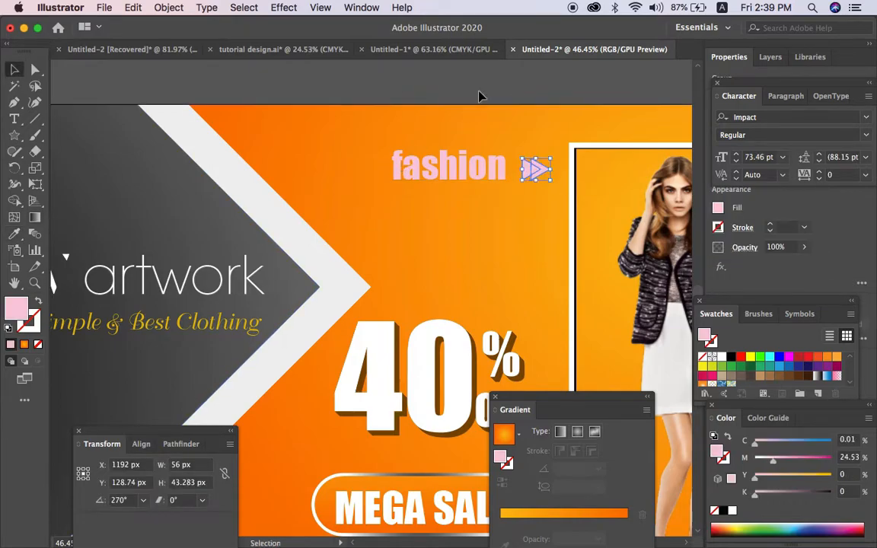
key("v")
left_click(483, 89)
Add a black copy of the "fashion" text and double arrow behind them, offset 2 px right and 1 px up as a shadow
scroll(480, 93, "up", 4)
key("Tab")
left_click(534, 238)
left_click(435, 237, "shift")
scroll(436, 243, "down", 2)
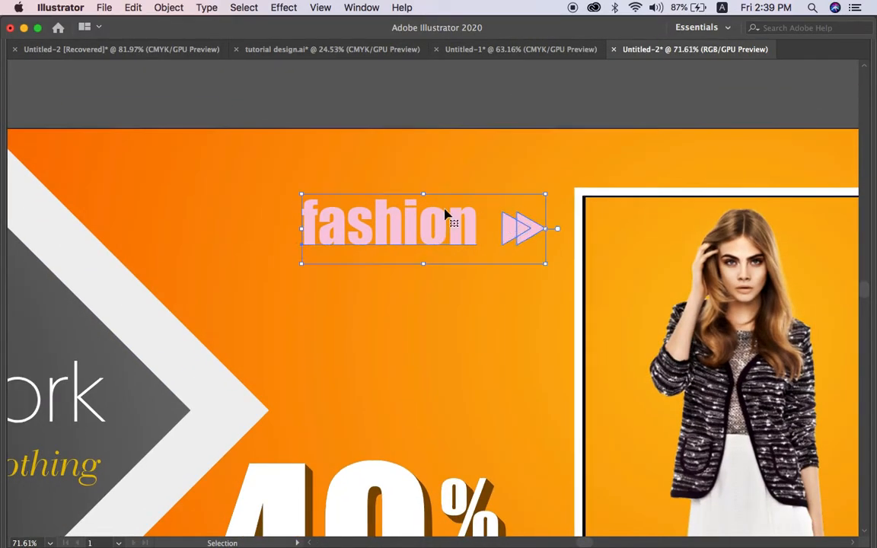
key("Tab")
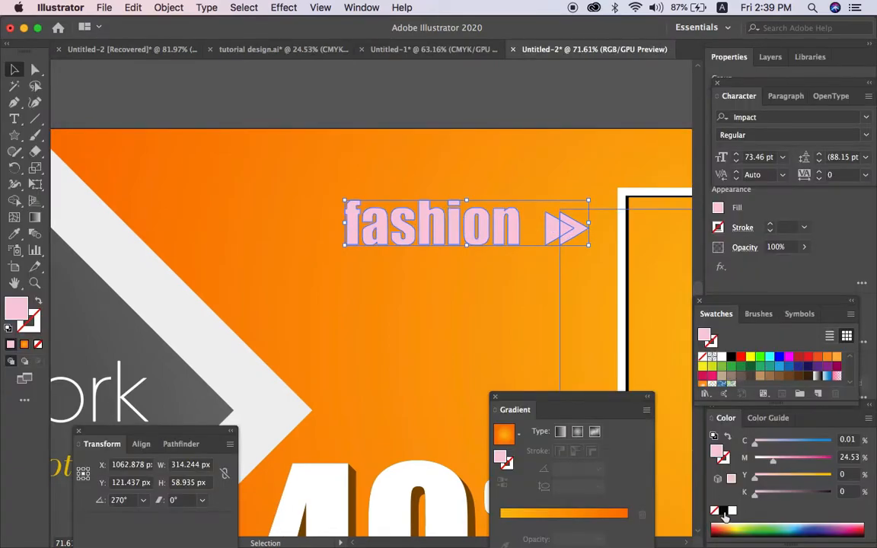
left_click(725, 513)
key("Right")
key("Right")
key("Up")
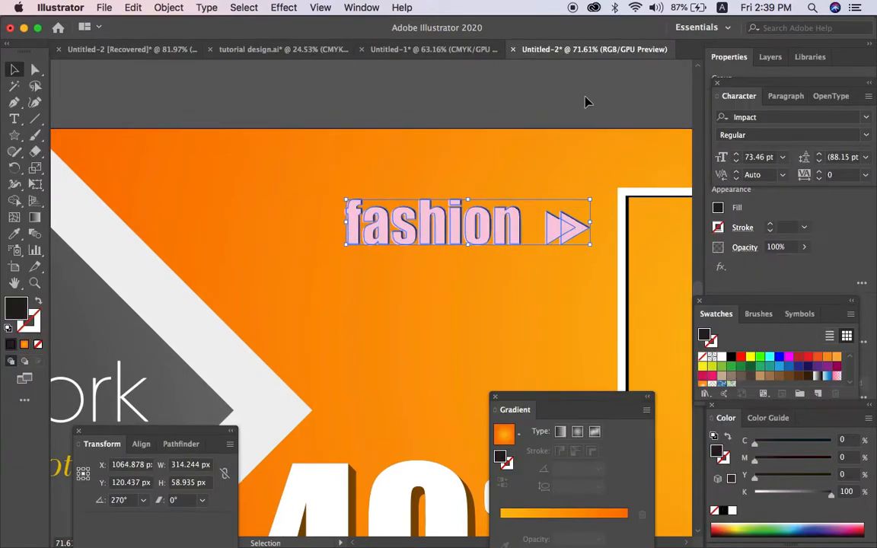
Add another black copy of the pink "fashion" text and double arrow behind them
left_click(586, 100)
key("Tab")
scroll(572, 135, "down", 3)
scroll(572, 137, "down", 8)
left_click(567, 157)
scroll(561, 175, "up", 5)
scroll(532, 165, "up", 4)
left_click(511, 148)
key("super+g")
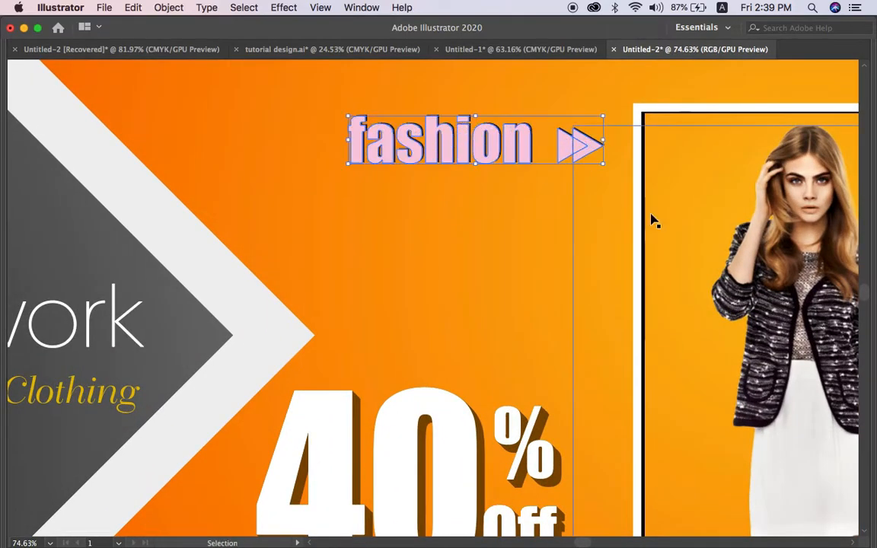
key("Tab")
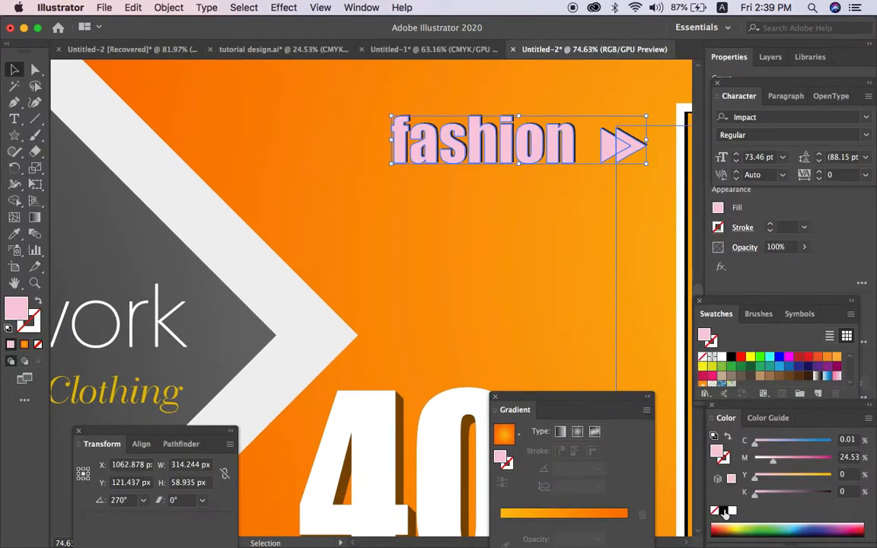
left_click(724, 510)
scroll(535, 270, "down", 4)
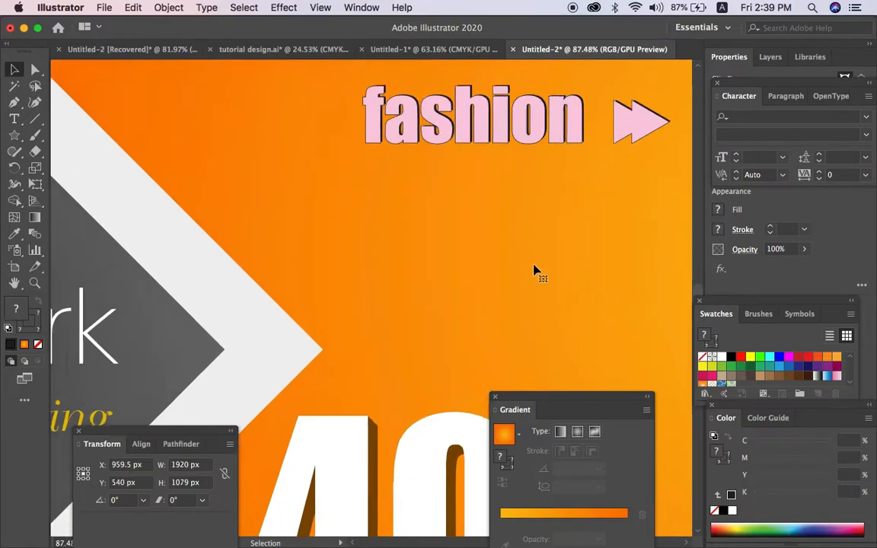
Recolour the pink "fashion" text and double arrow white
key("Tab")
scroll(613, 95, "down", 1)
left_click(568, 180)
key("Tab")
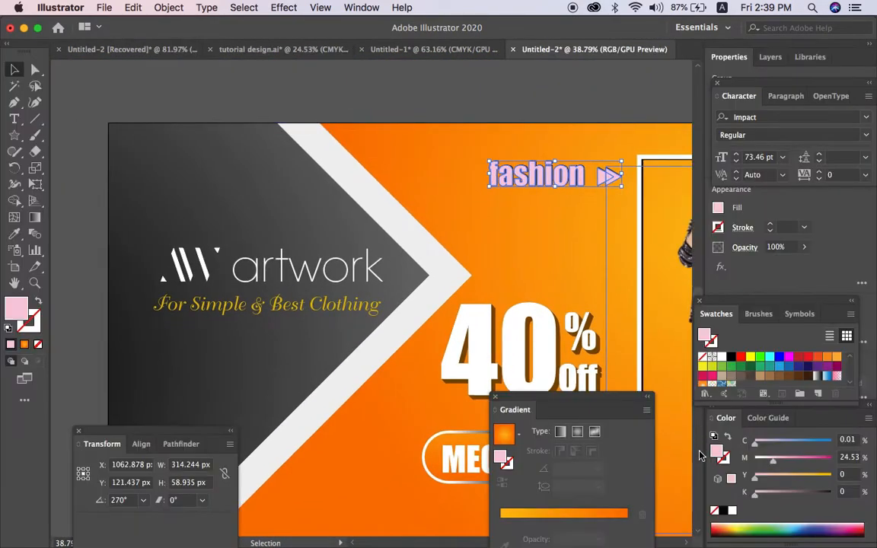
left_click(733, 510)
left_click(570, 274)
key("Tab")
scroll(584, 113, "down", 2)
left_click(589, 112)
key("Tab")
key("Tab")
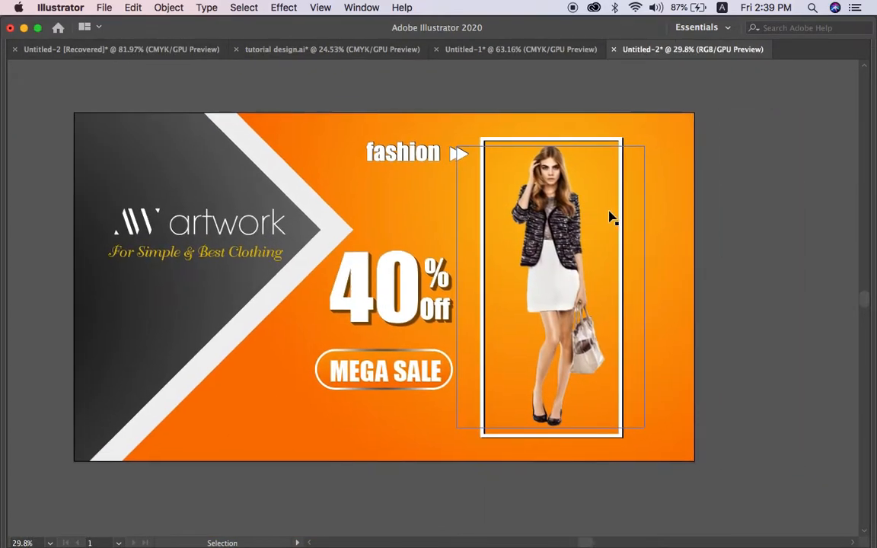
Try to place a slanted white rectangle across the banner's upper-right corner
key("Tab")
left_click(16, 142)
left_click(15, 135)
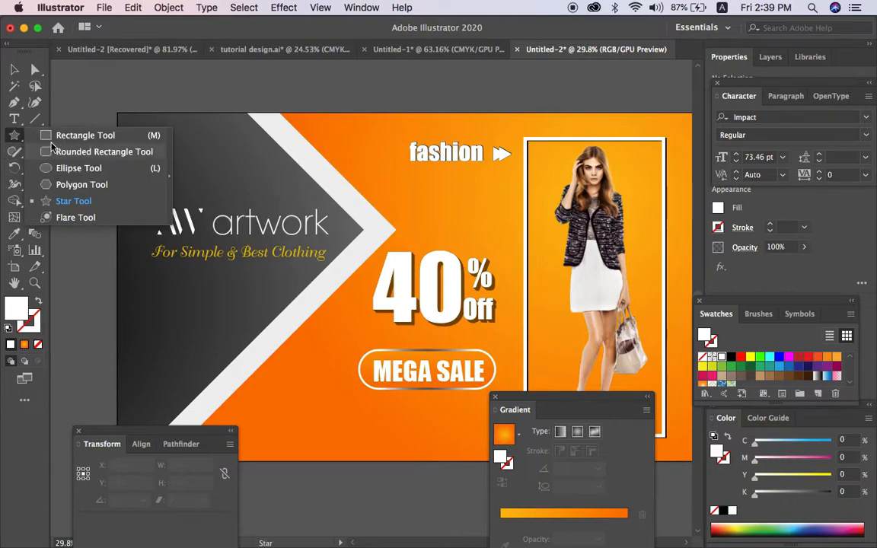
left_click(68, 133)
key("Tab")
left_click_drag(633, 188, 646, 188)
left_click_drag(673, 98, 688, 107)
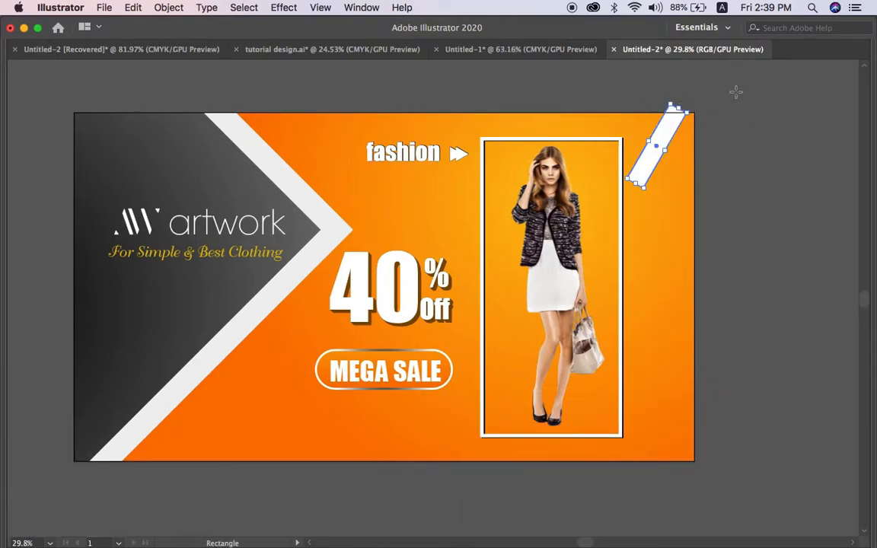
scroll(712, 95, "up", 3)
left_click_drag(642, 129, 664, 114)
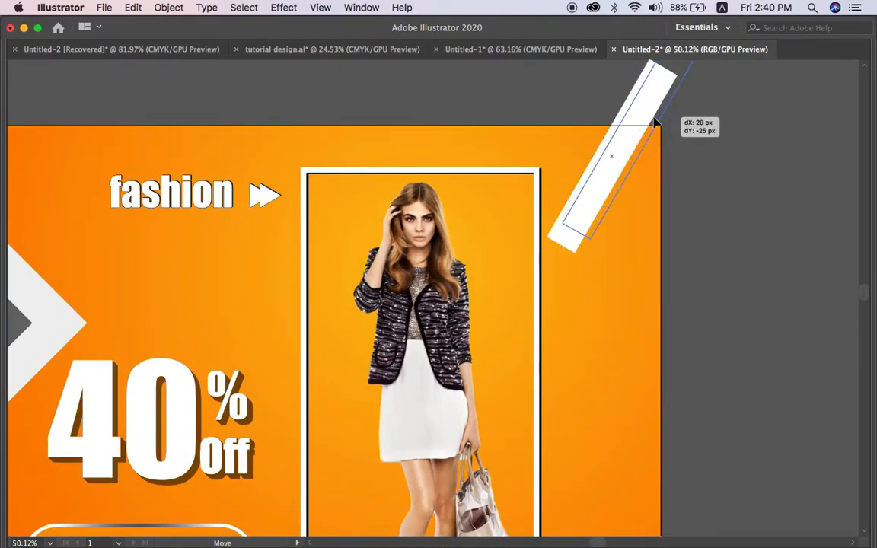
scroll(665, 113, "down", 2)
key("Delete")
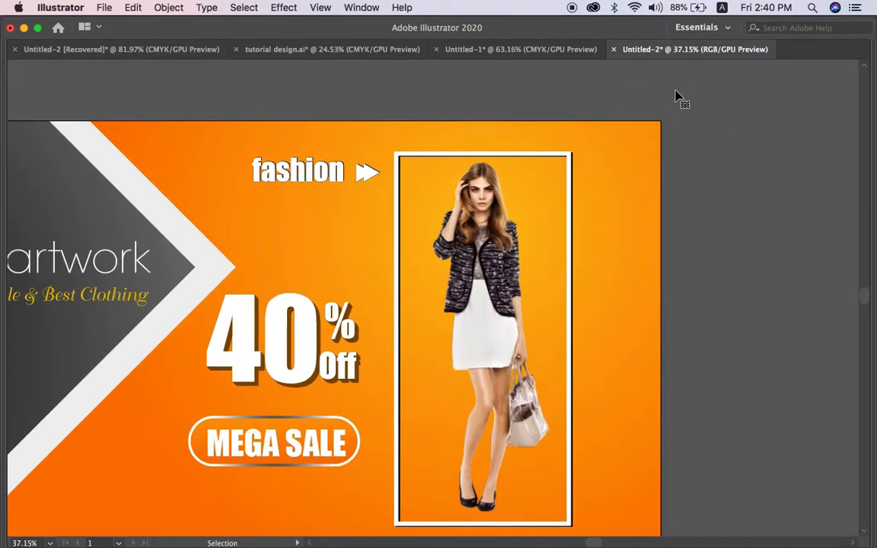
Draw a slanted white stripe with the Pen tool, running down from the banner's top edge near its right corner
key("Tab")
key("p")
key("Tab")
left_click(633, 121)
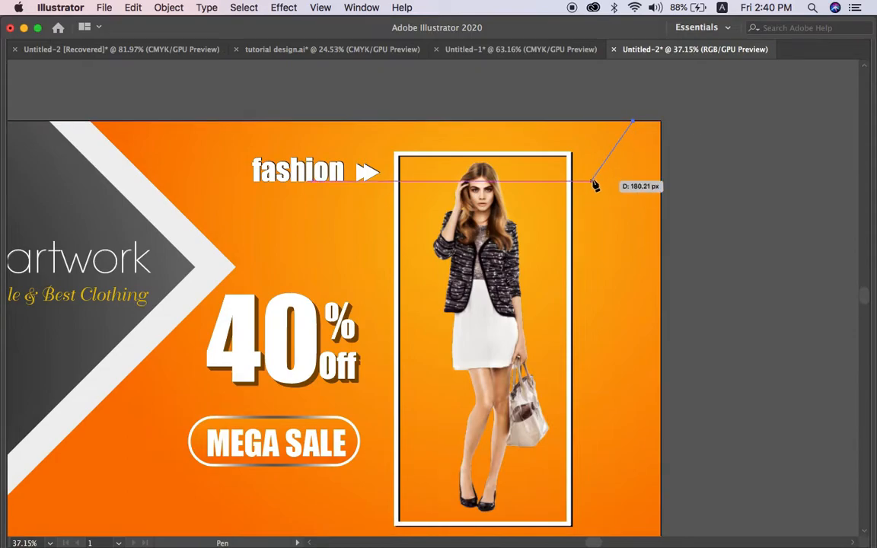
left_click(614, 182)
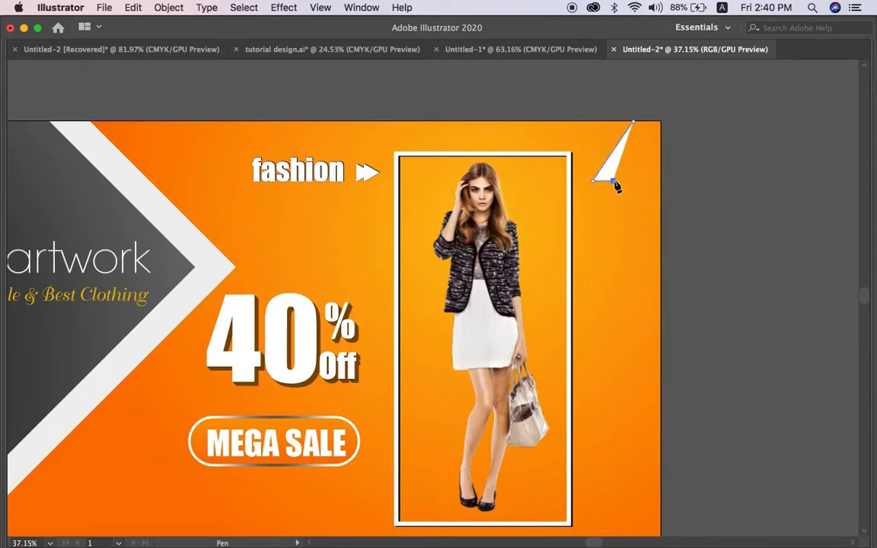
left_click(653, 122)
Adjust the corners of the slanted stripe and add a second, wider stripe alongside it
scroll(674, 131, "up", 5)
key("Tab")
left_click(32, 70)
key("Tab")
left_click_drag(644, 116, 642, 117)
left_click_drag(612, 145, 600, 193)
left_click(552, 218)
key("Tab")
key("Tab")
key("Tab")
left_click(34, 70)
left_click(613, 131)
left_click_drag(615, 134, 667, 120)
Colour the wider stripe grey with 60% black and enlarge the stripe pair
left_click_drag(755, 495, 800, 494)
key("v")
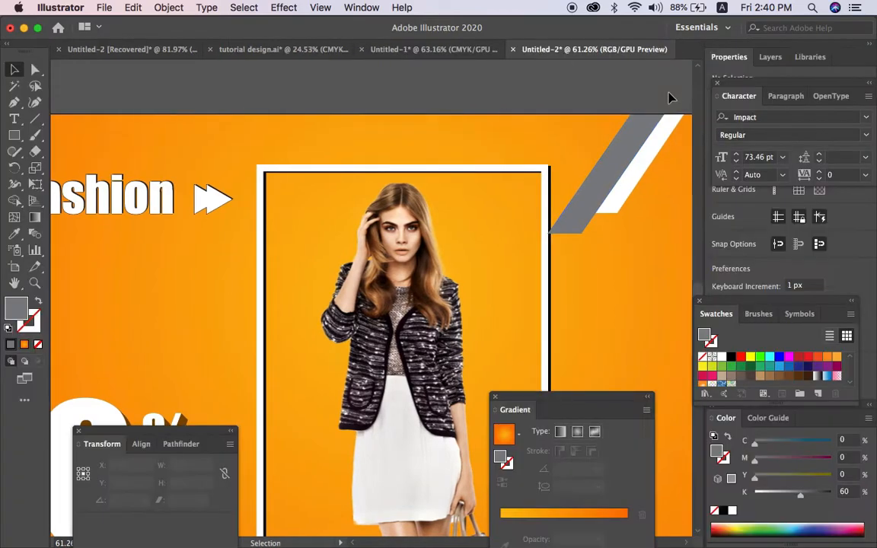
key("Tab")
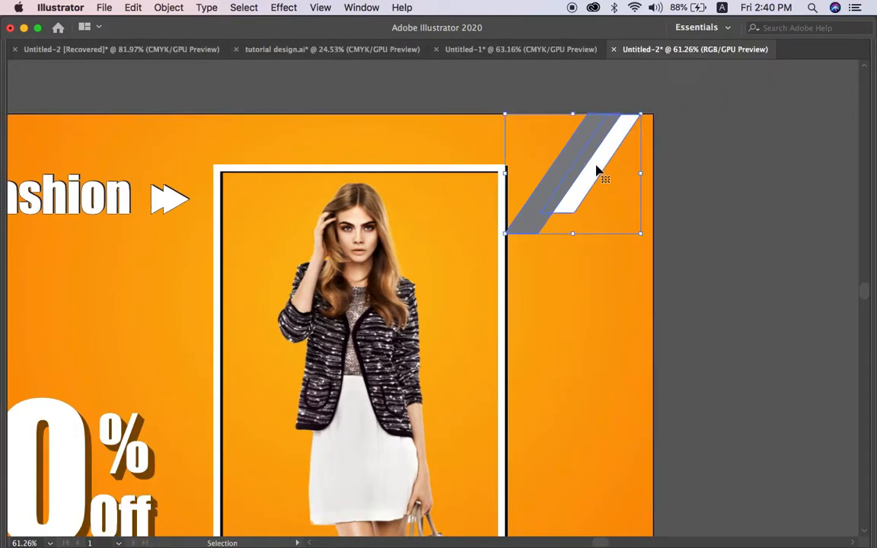
left_click_drag(572, 234, 533, 358)
Try to place the stripe pair at the banner's lower middle
left_click_drag(672, 141, 563, 398)
scroll(679, 146, "down", 5)
key("super+z")
left_click_drag(643, 173, 525, 389)
key("super+z")
Paste a copy of the stripe pair, rotate it 180° and place it against the banner's bottom edge beside the photo frame
key("super+v")
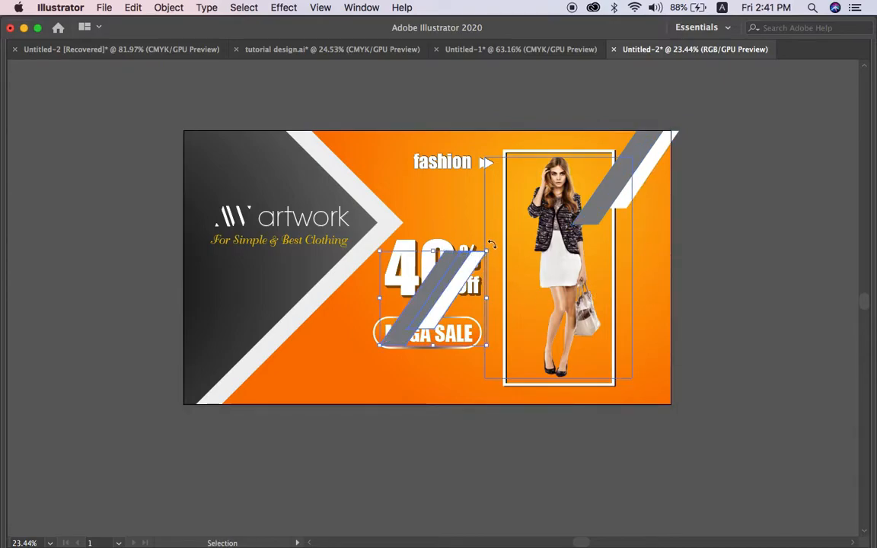
left_click_drag(417, 319, 480, 371)
left_click(544, 435)
Release the background's clipping mask and arrange the framed model photo in front of both stripe pairs
right_click(601, 357)
left_click(639, 421)
left_click(554, 254)
key("Delete")
key("super+z")
key("super+z")
key("super+z")
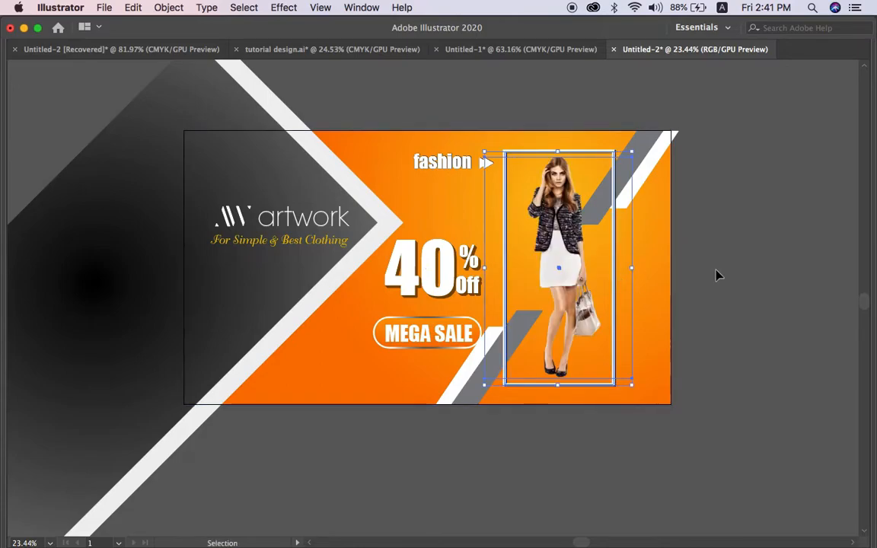
Select all parts of the MEGA SALE button, including its lettering, and shift them 90 px to the left
left_click(707, 274)
key("Tab")
left_click(475, 333)
key("super+2")
double_click(474, 342)
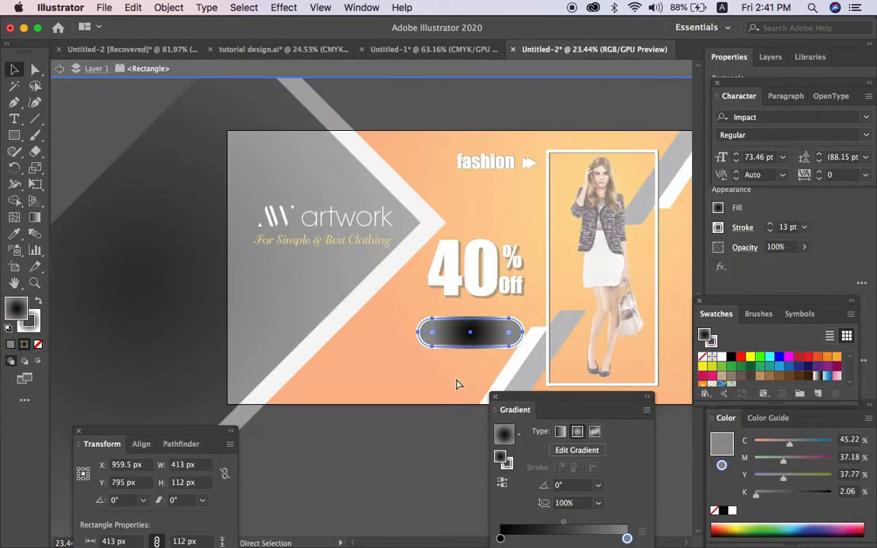
key("Delete")
double_click(455, 433)
key("alt+super+3")
key("shift+Left")
key("shift+Left")
key("shift+Left")
key("shift+Left")
key("shift+Left")
key("shift+Left")
key("shift+Left")
key("shift+Left")
key("shift+Left")
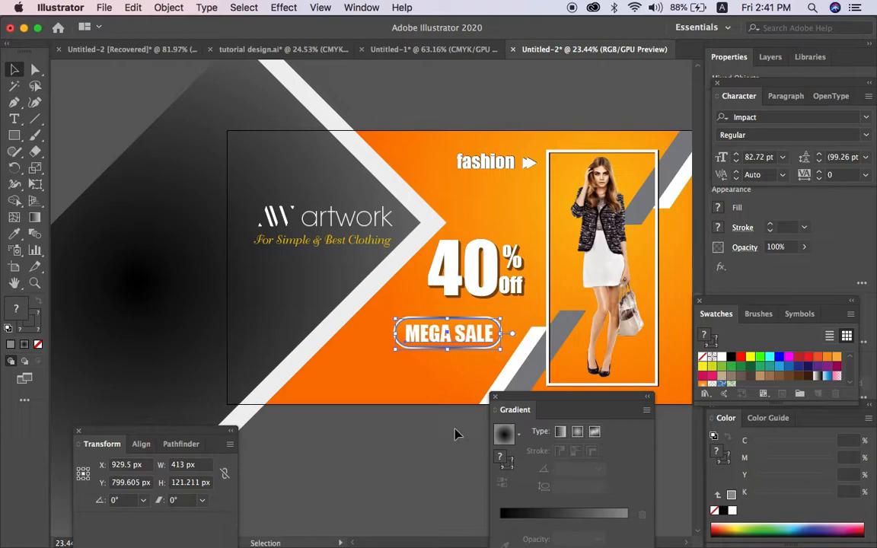
left_click(455, 433)
Recolour the MEGA SALE button's gradient from red with 95% magenta and 100% yellow to dark red with 100% magenta, 100% yellow and 65% black
scroll(429, 373, "up", 5)
left_click(472, 287)
key("super+3")
left_click(474, 287)
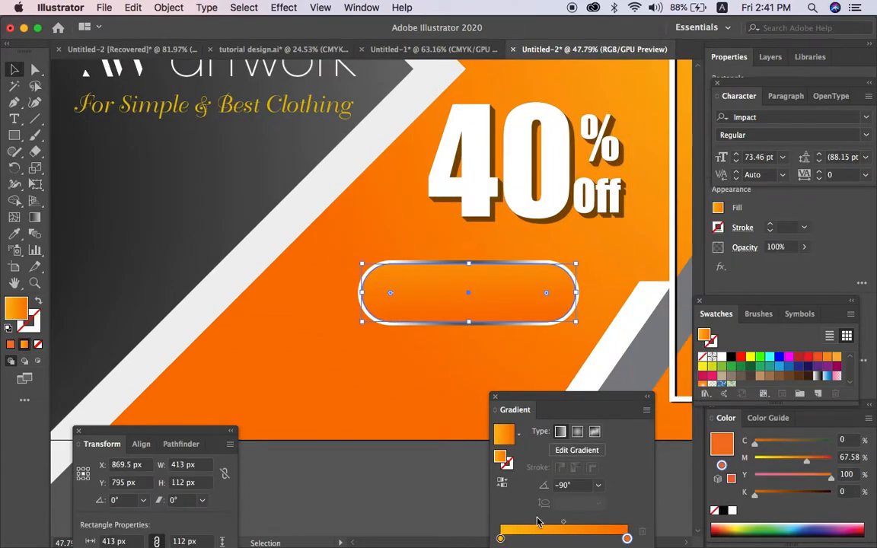
double_click(500, 539)
mouse_move(585, 431)
left_mouse_down()
mouse_move(613, 434)
mouse_move(596, 427)
left_mouse_up()
double_click(627, 538)
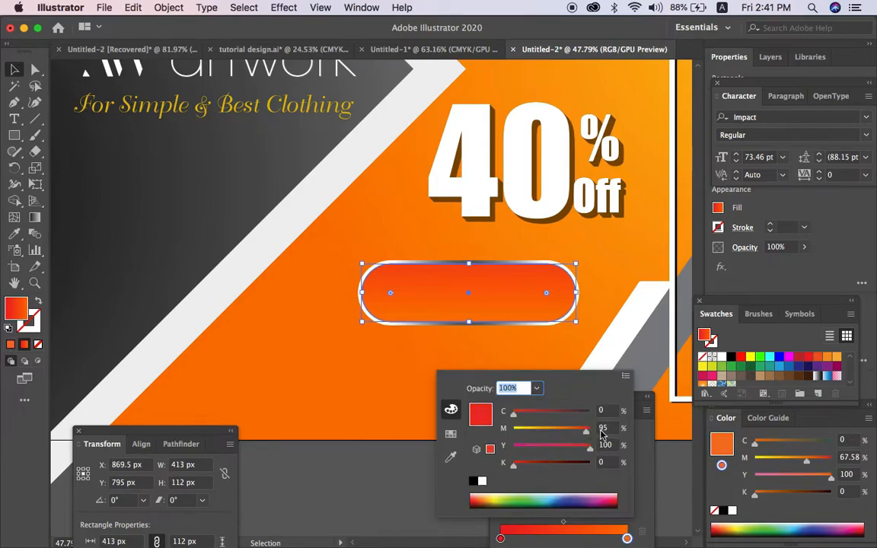
left_click(556, 462)
left_click(373, 462)
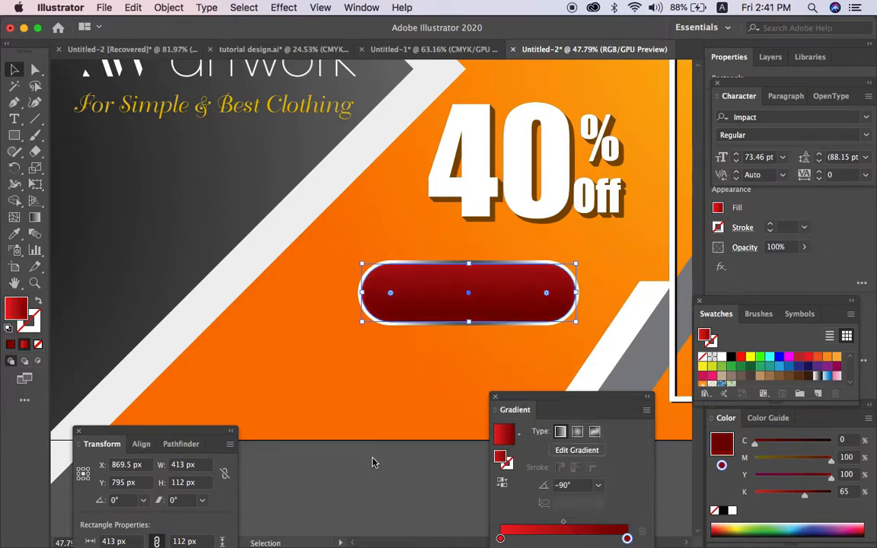
left_click(375, 465)
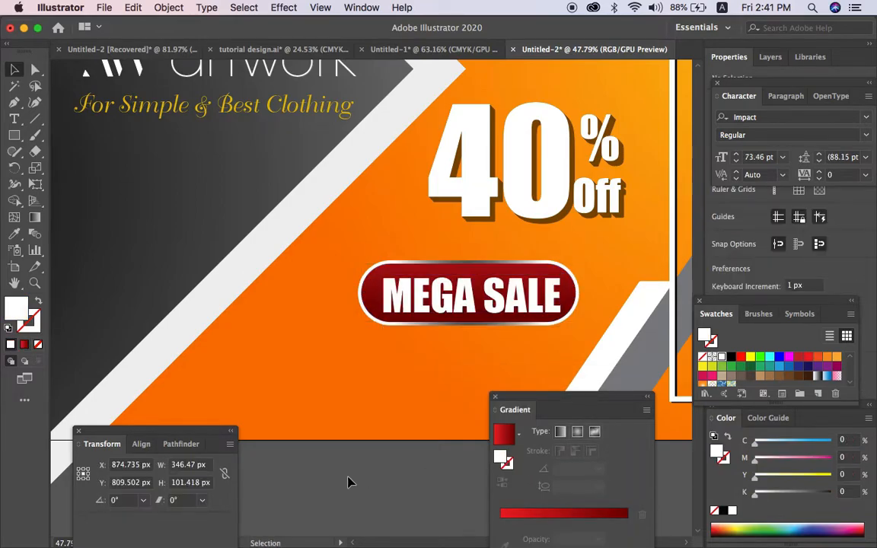
left_click(348, 481)
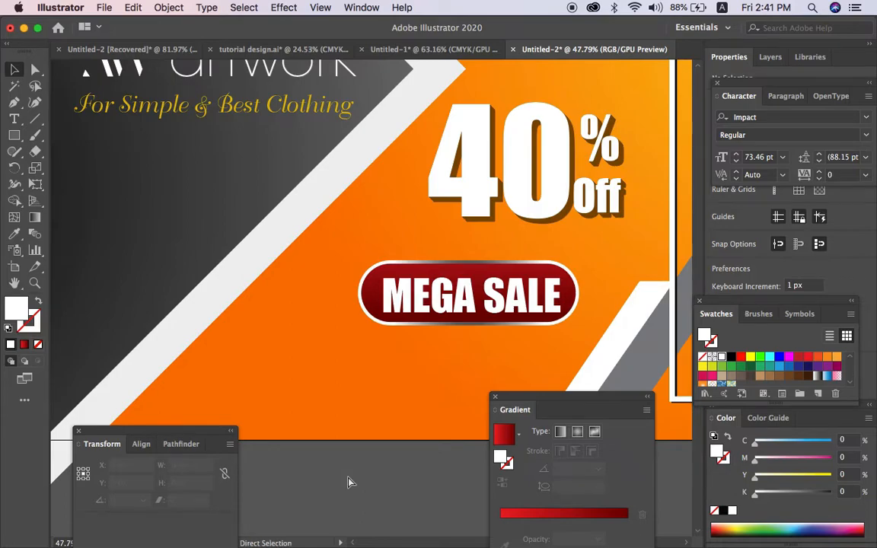
Lock the orange background rectangle behind the upper stripe pair
key("super+minus")
key("super+minus")
key("super+minus")
left_click(352, 339)
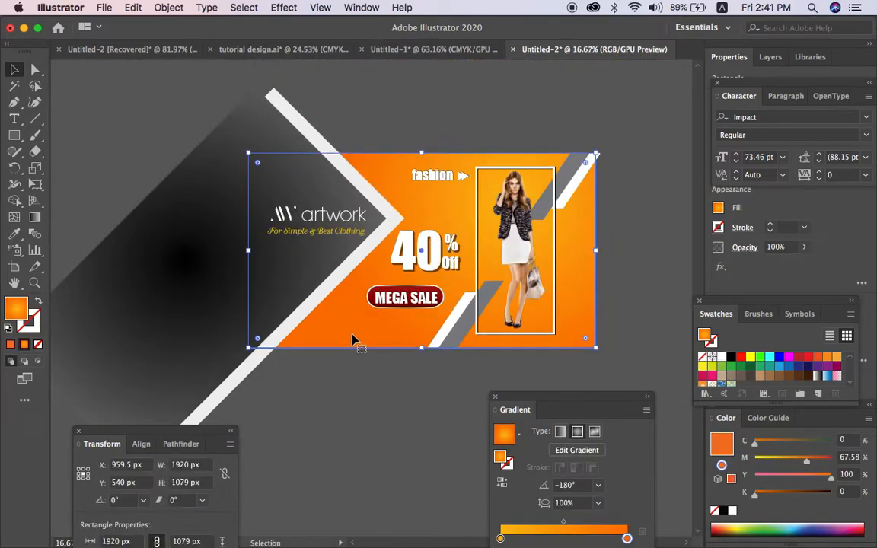
left_click(587, 180)
left_click(587, 180)
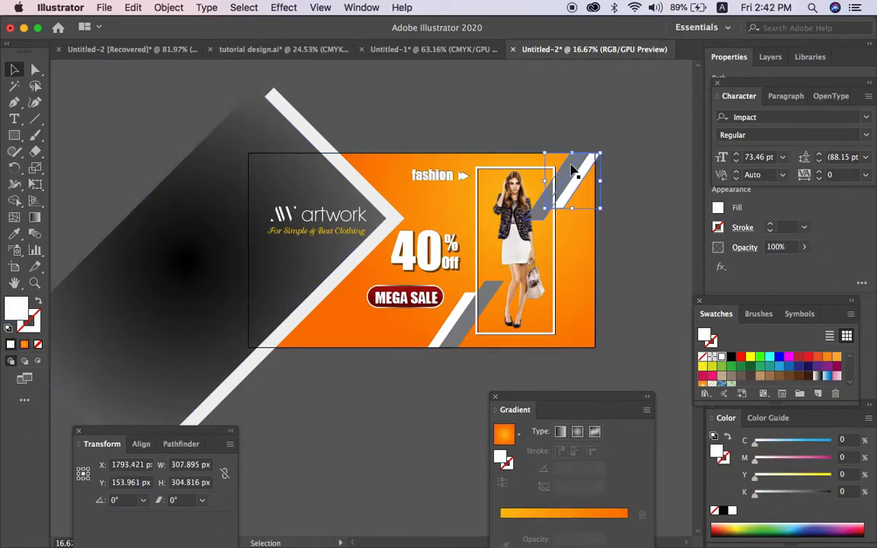
left_click(572, 169)
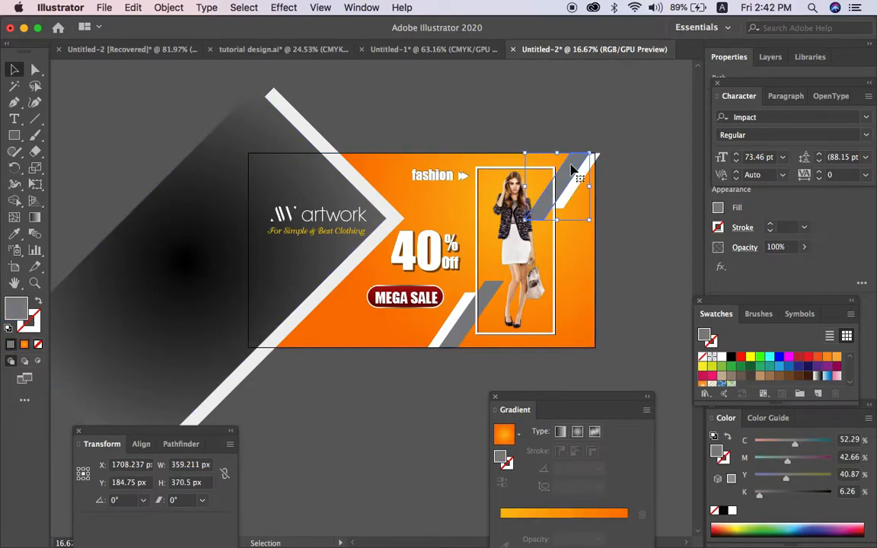
left_click(570, 189)
left_click(569, 172)
left_click(573, 178)
left_click(567, 172)
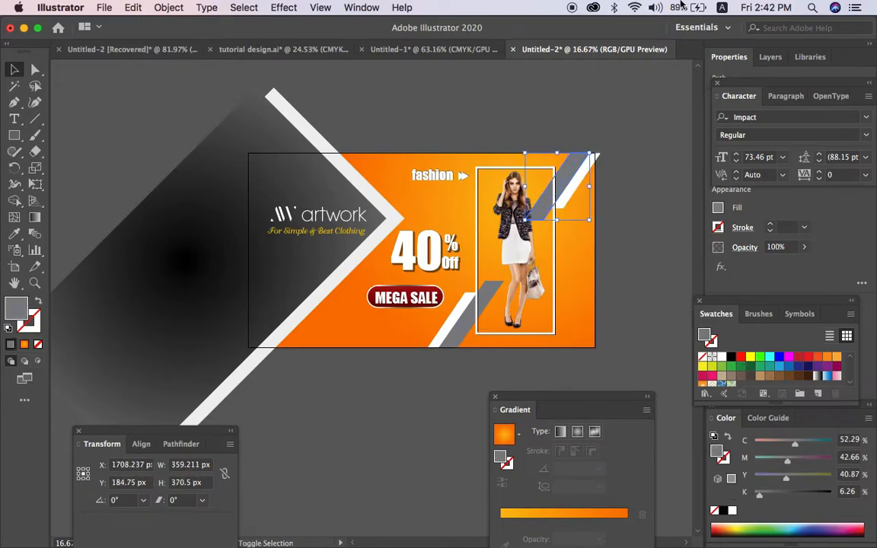
mouse_move(876, 0)
left_click(577, 456)
left_click(528, 243, "shift")
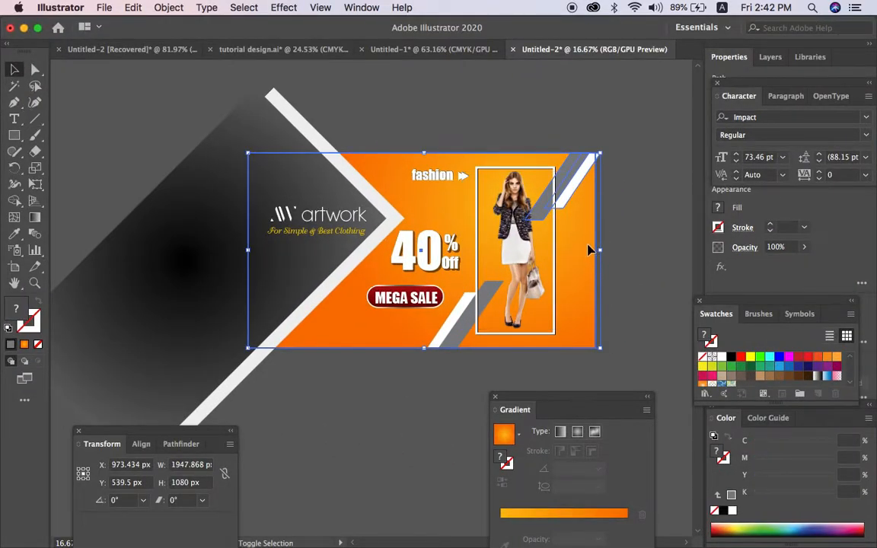
left_click(620, 258)
left_click(584, 284)
key("super+2")
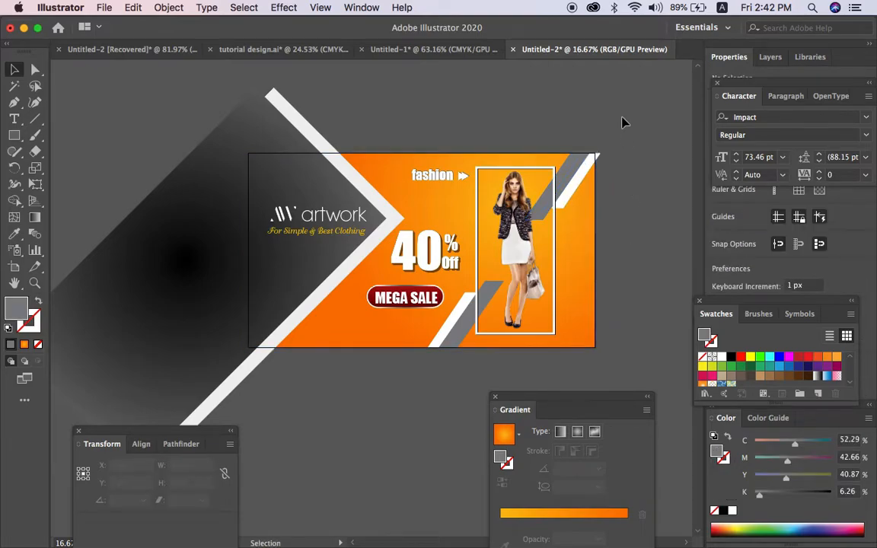
Move the upper stripe pair past the banner's top-right corner, to about X 1807 px and Y 65.75 px
left_click(581, 181)
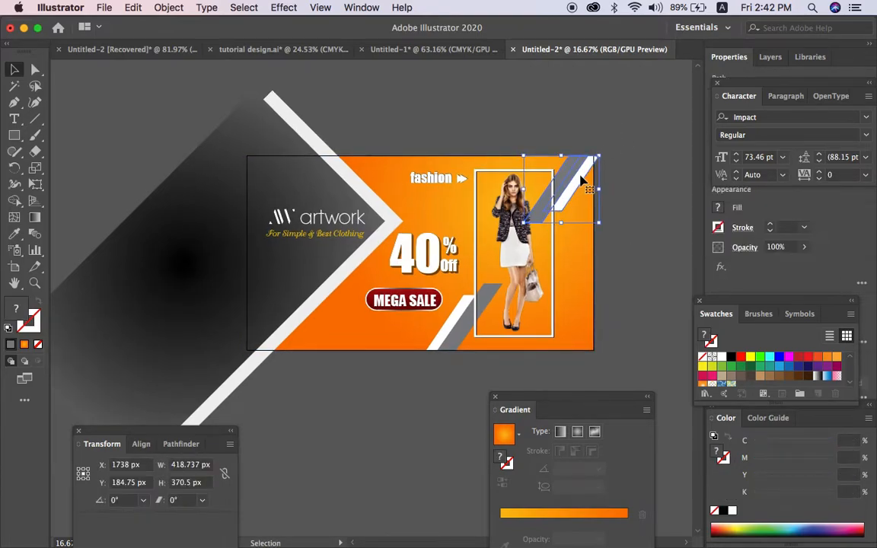
left_click_drag(585, 167, 602, 190)
left_click_drag(615, 158, 623, 118)
key("ctrl+z")
key("ctrl+z")
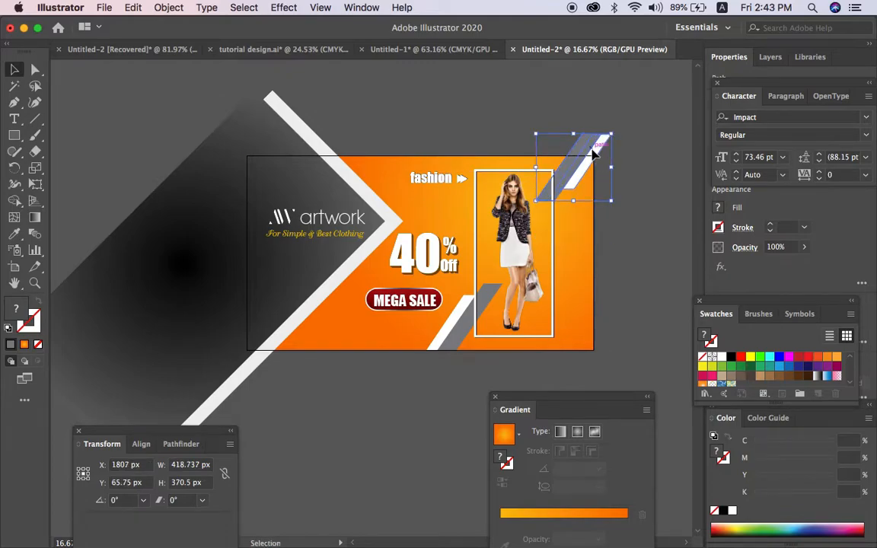
Bring the orange background rectangle to the front and make a clipping mask of all artwork with it
left_click(580, 240)
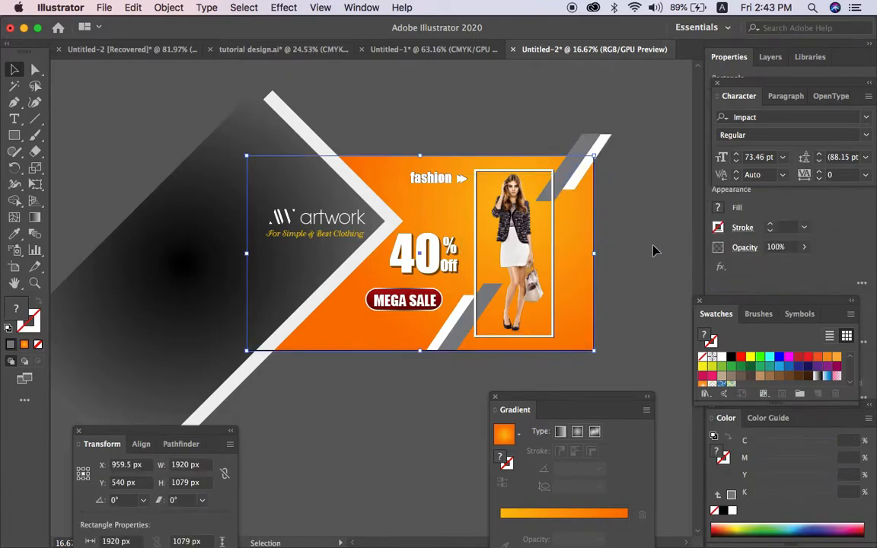
left_click(587, 251)
key("shift+super+]")
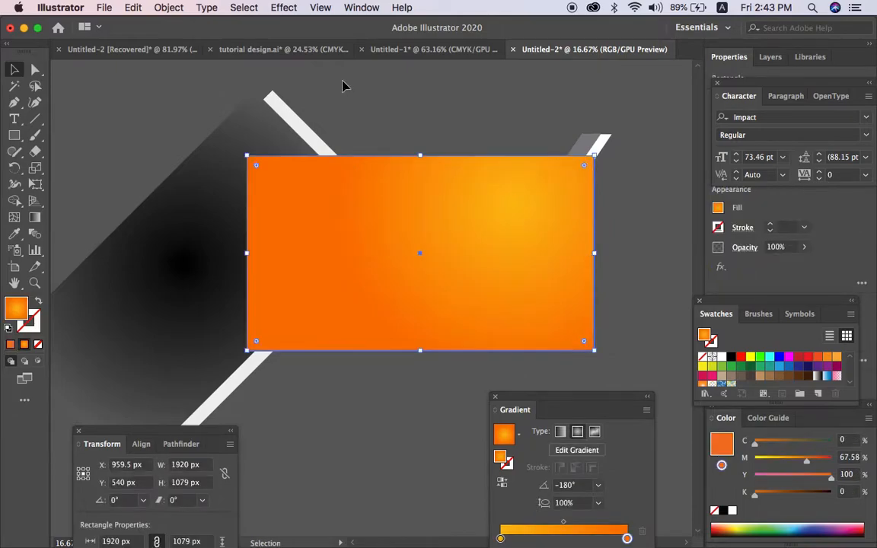
key("super+a")
right_click(485, 231)
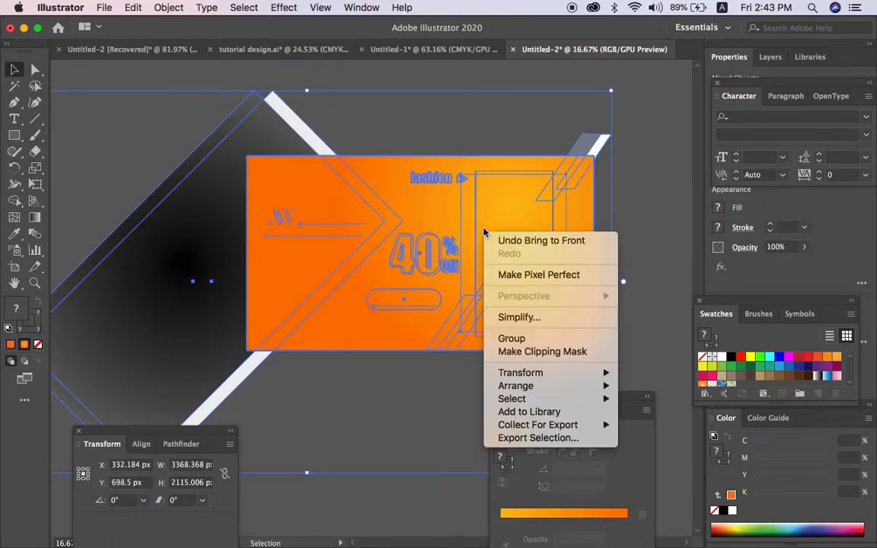
left_click(539, 352)
left_click(616, 298)
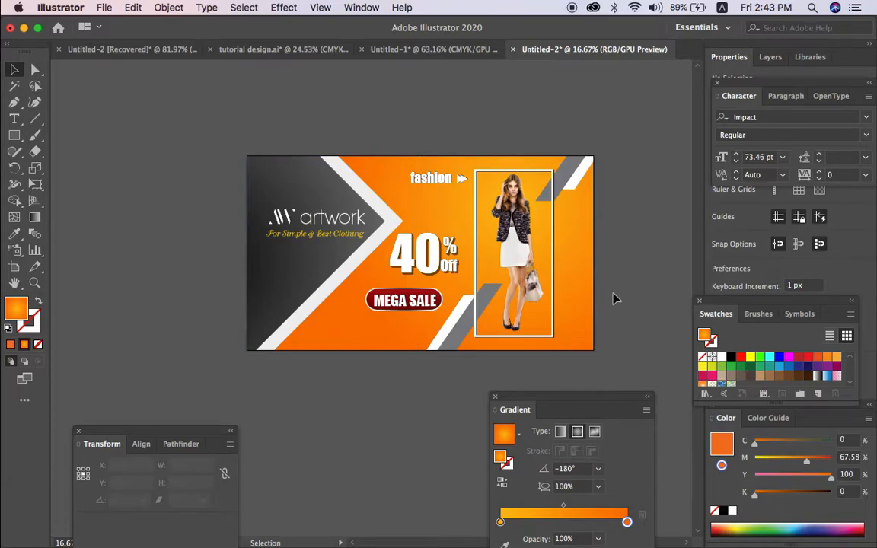